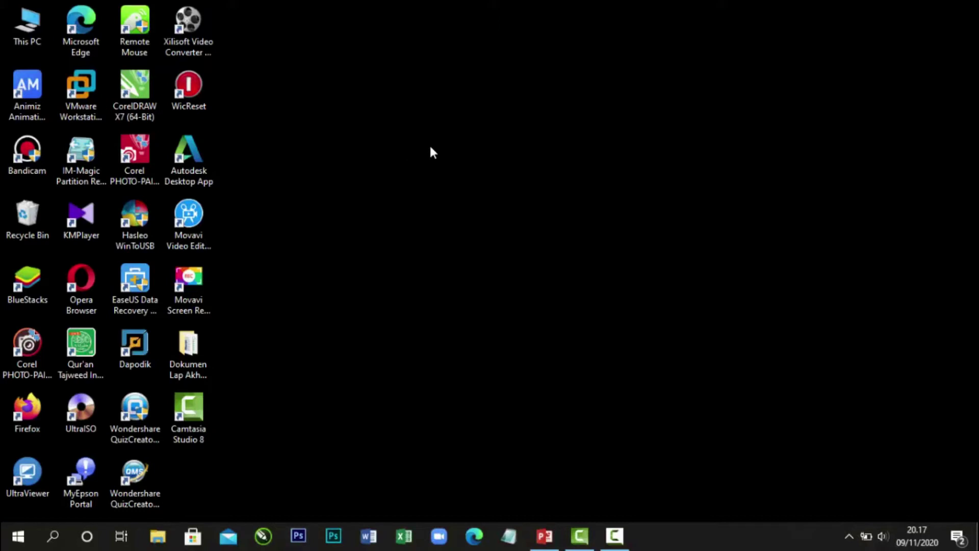
pyautogui.click(453, 187)
pyautogui.doubleClick(38, 23)
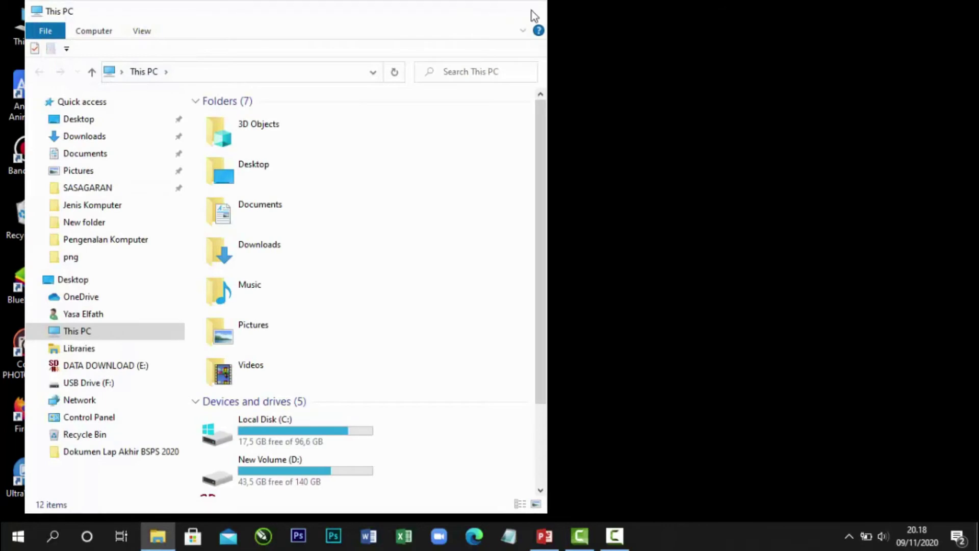
pyautogui.click(534, 11)
pyautogui.rightClick(306, 28)
pyautogui.click(341, 71)
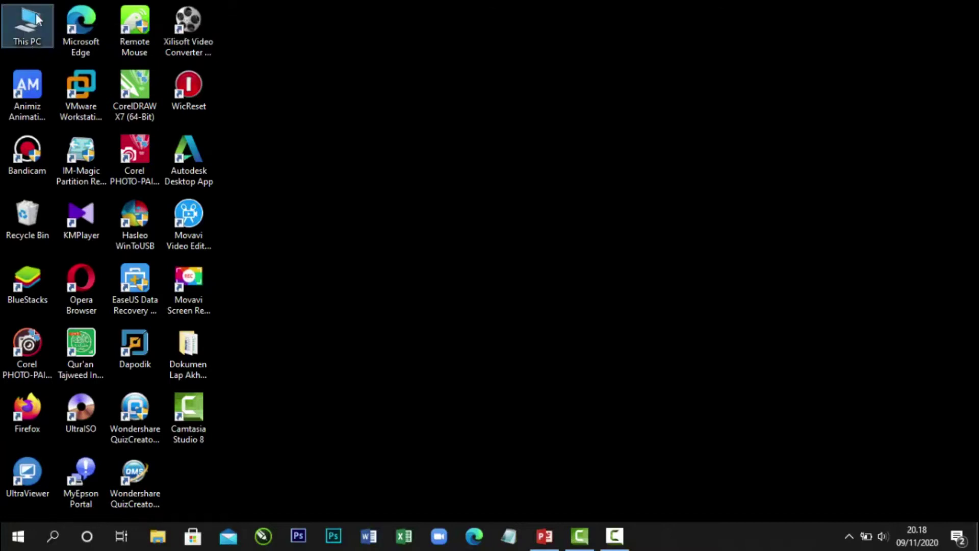
# Step: Open This PC and bring up the format settings for USB Drive (F:)
pyautogui.click(36, 19)
pyautogui.doubleClick(37, 19)
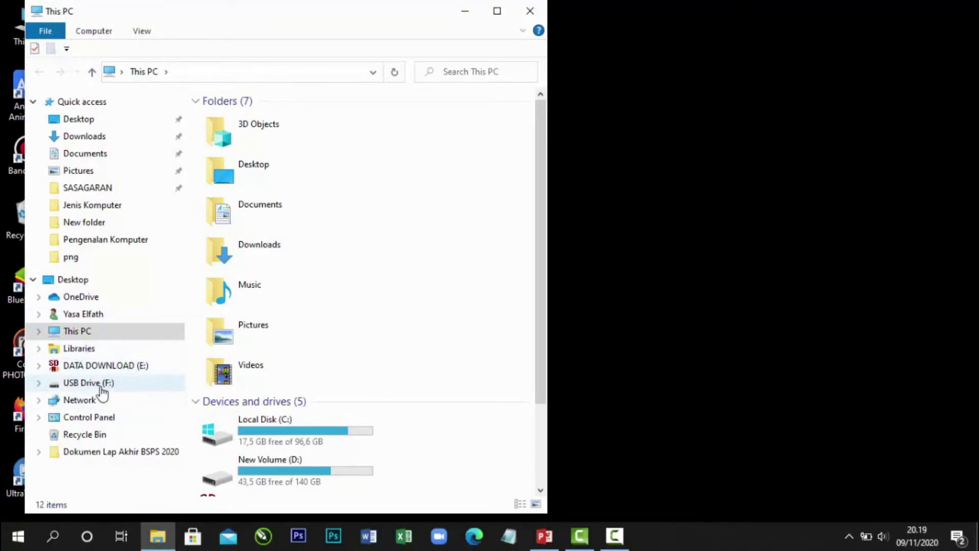
pyautogui.click(86, 382)
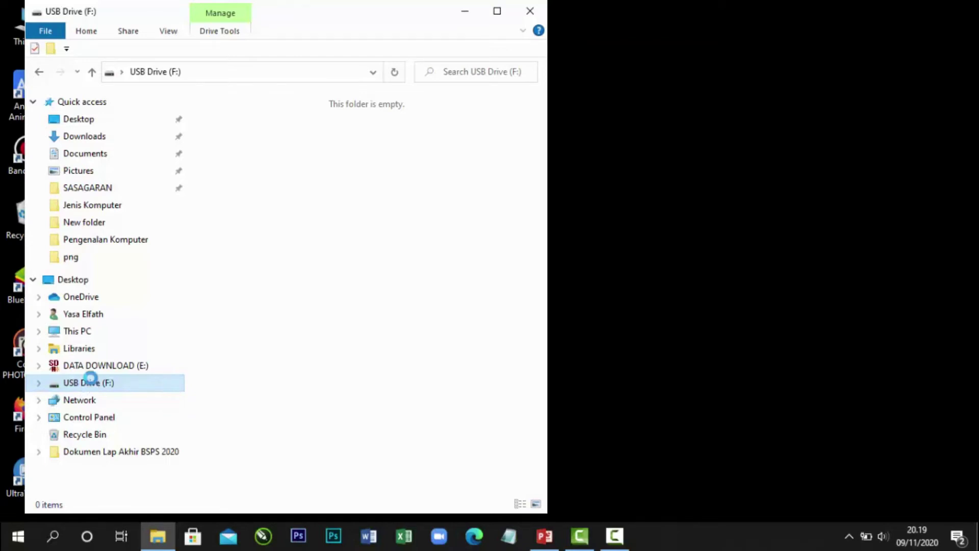
pyautogui.rightClick(90, 378)
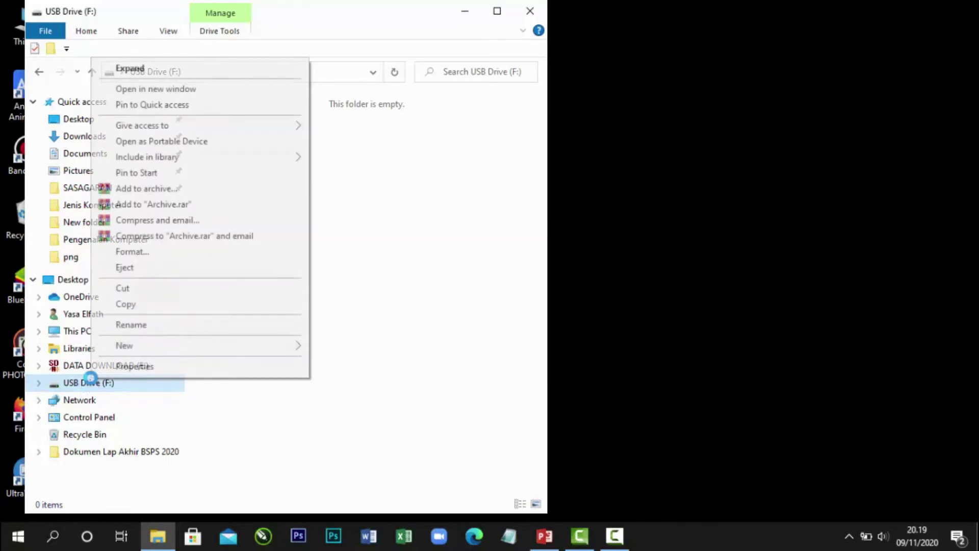
pyautogui.click(148, 253)
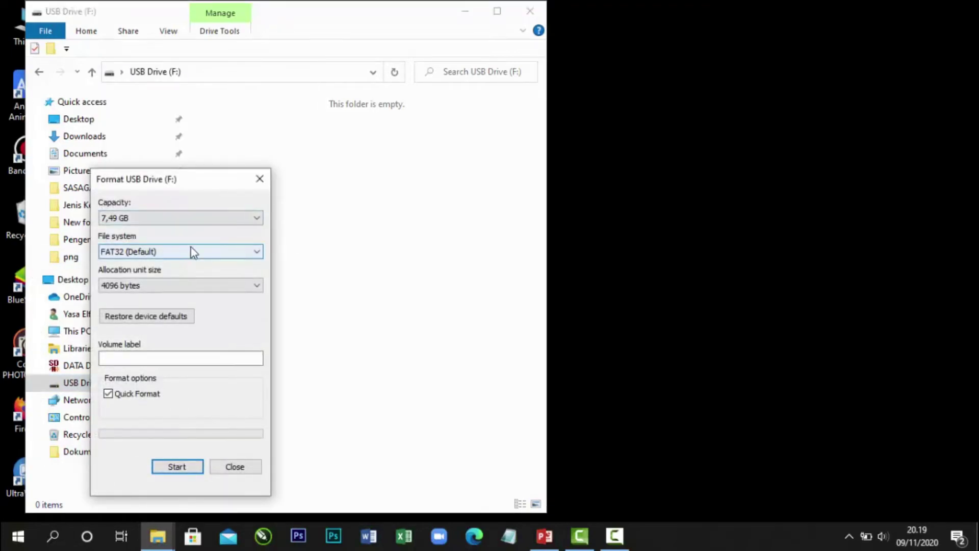
# Step: Set the file system to NTFS and the volume label to DATA KANTOR, with Quick Format enabled
pyautogui.click(193, 253)
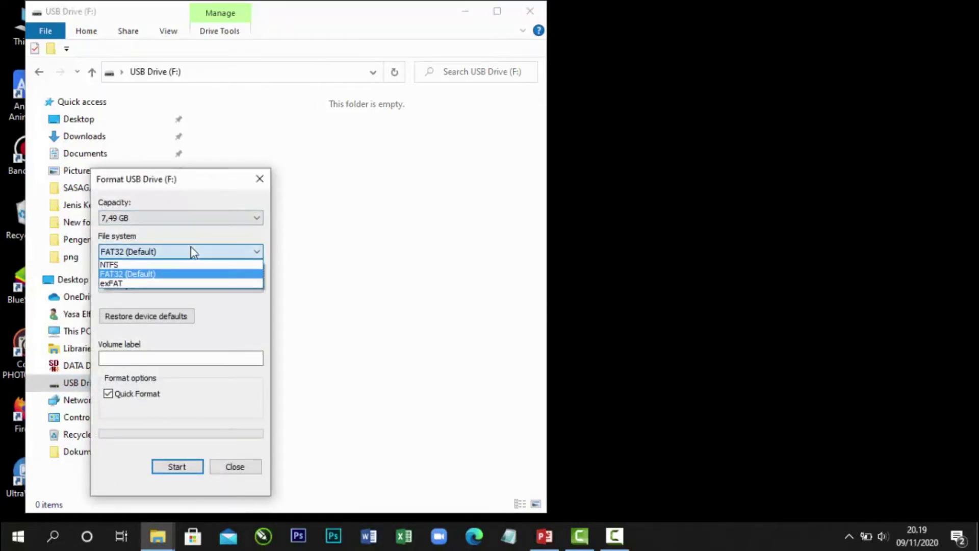
pyautogui.click(147, 274)
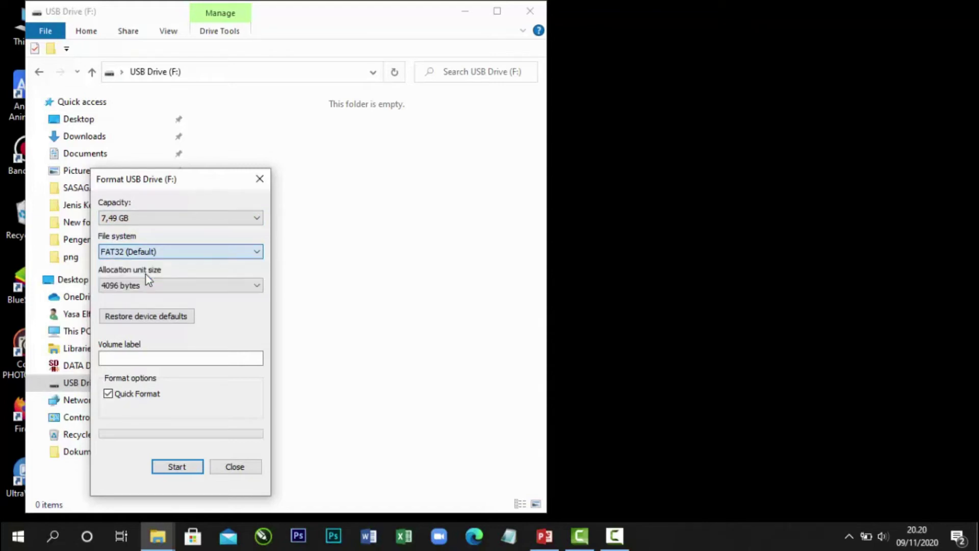
pyautogui.click(163, 251)
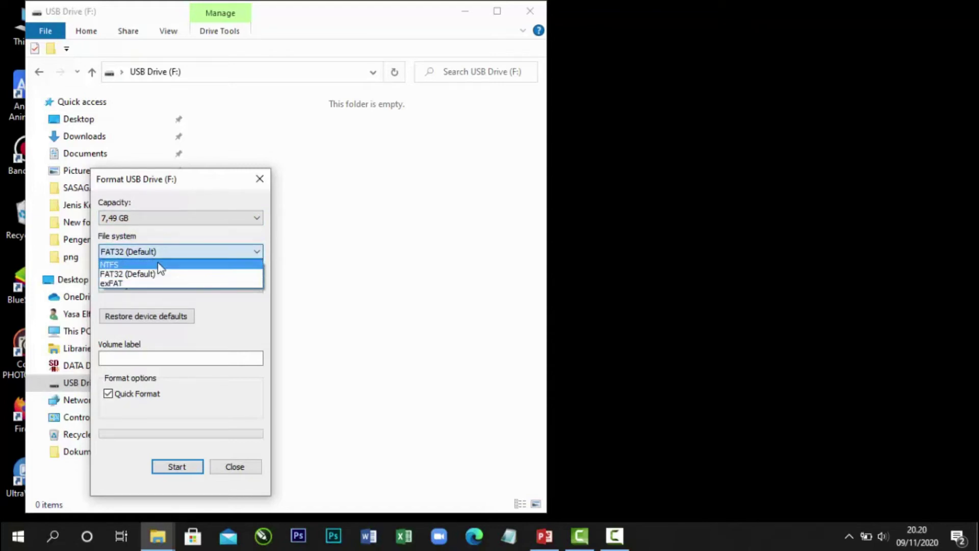
pyautogui.click(159, 265)
pyautogui.click(194, 356)
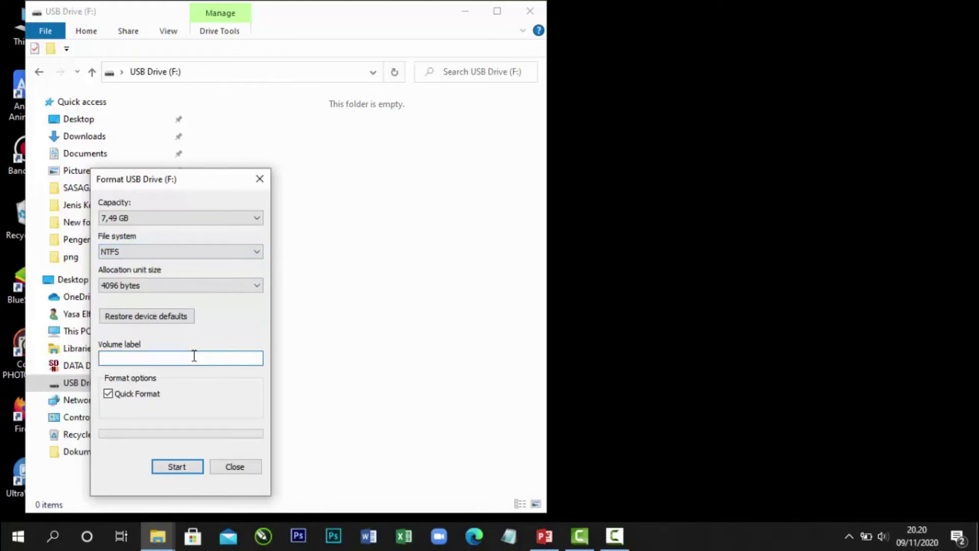
pyautogui.write('DATA KANTOR')
pyautogui.click(109, 394)
pyautogui.click(150, 397)
# Step: Format USB Drive (F:), accepting the erasure of all its data, and close the format dialog
pyautogui.click(179, 467)
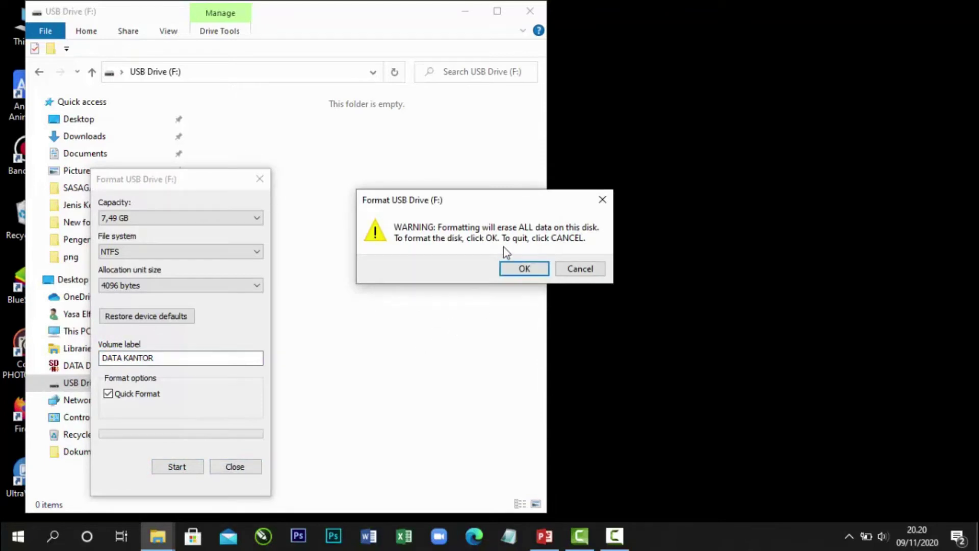
pyautogui.click(525, 269)
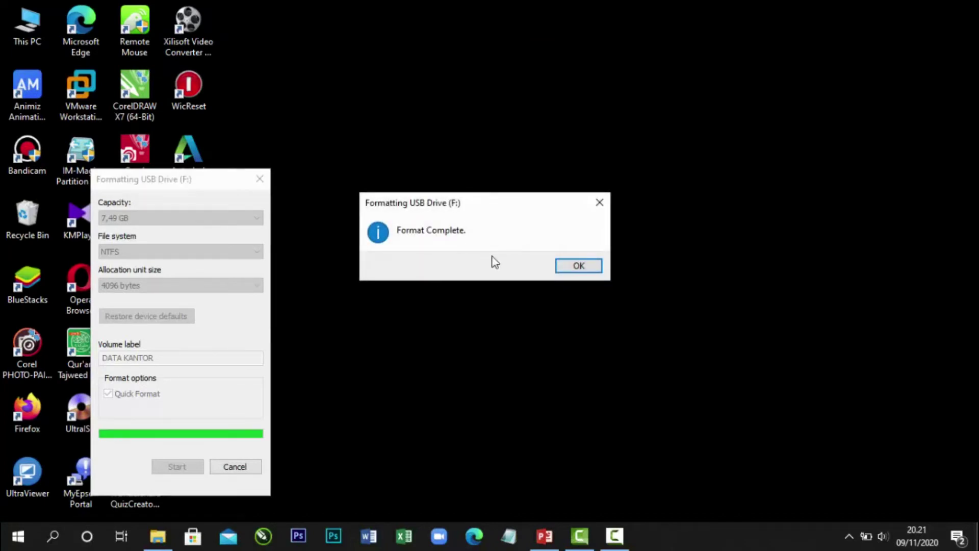
pyautogui.click(579, 266)
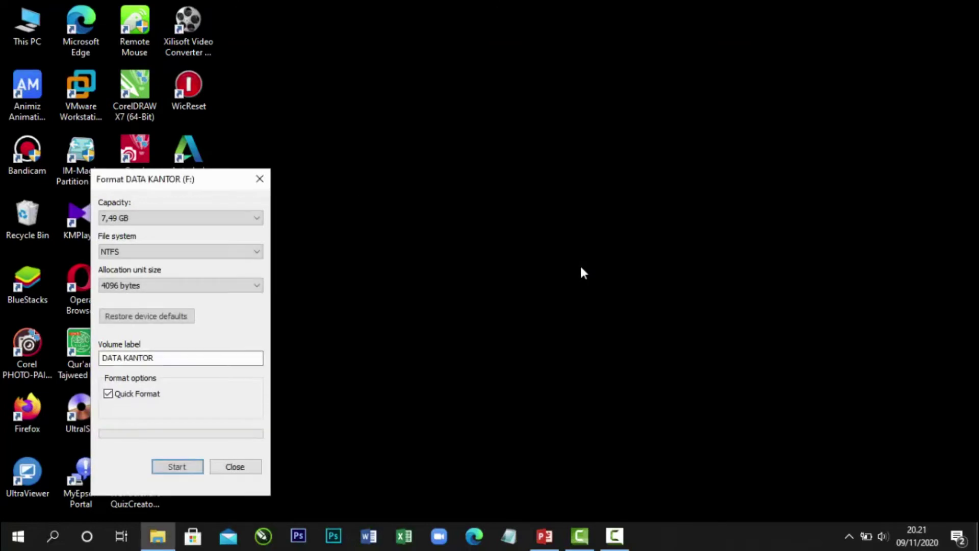
pyautogui.click(234, 467)
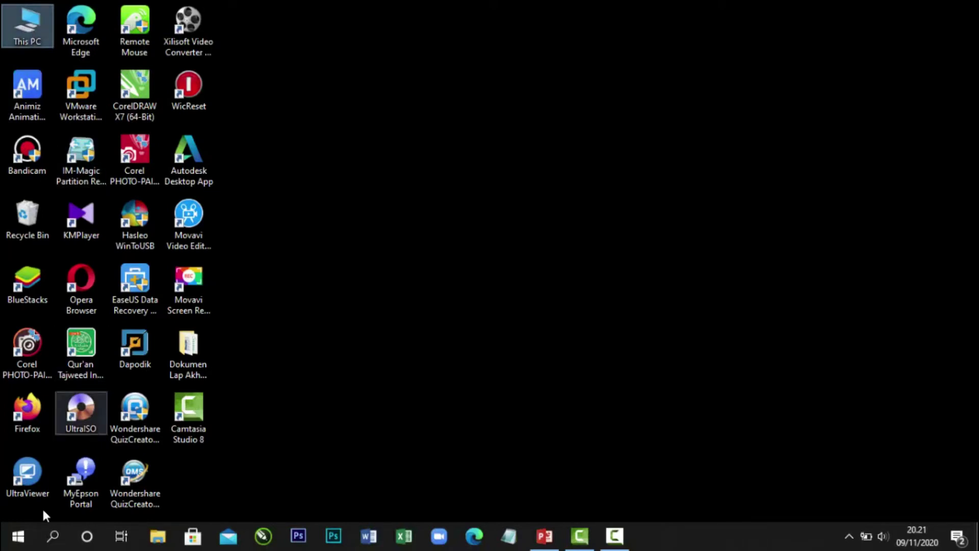
# Step: Search Windows for "windows explorer", launch File Explorer and open the DATA KANTOR (F:) drive
pyautogui.click(51, 541)
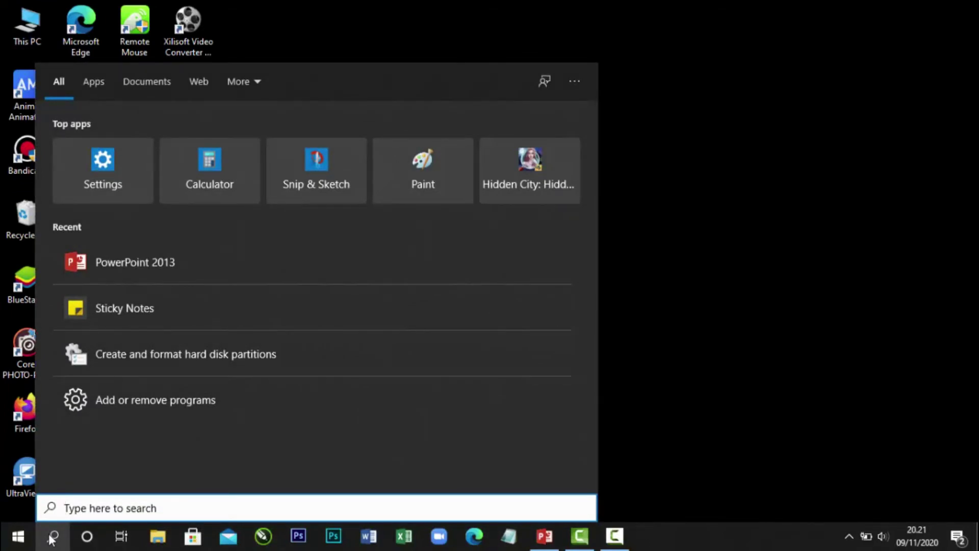
pyautogui.write('windows ')
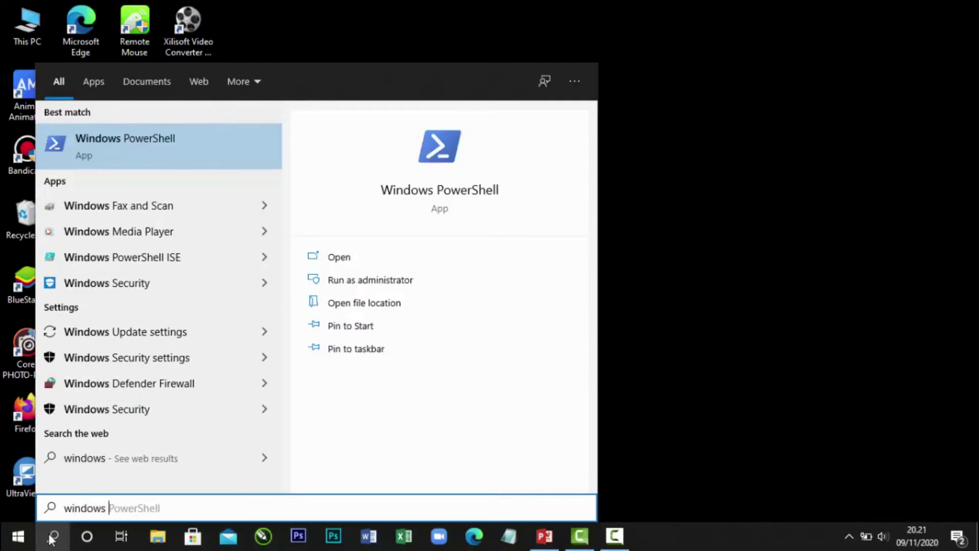
pyautogui.write('exp')
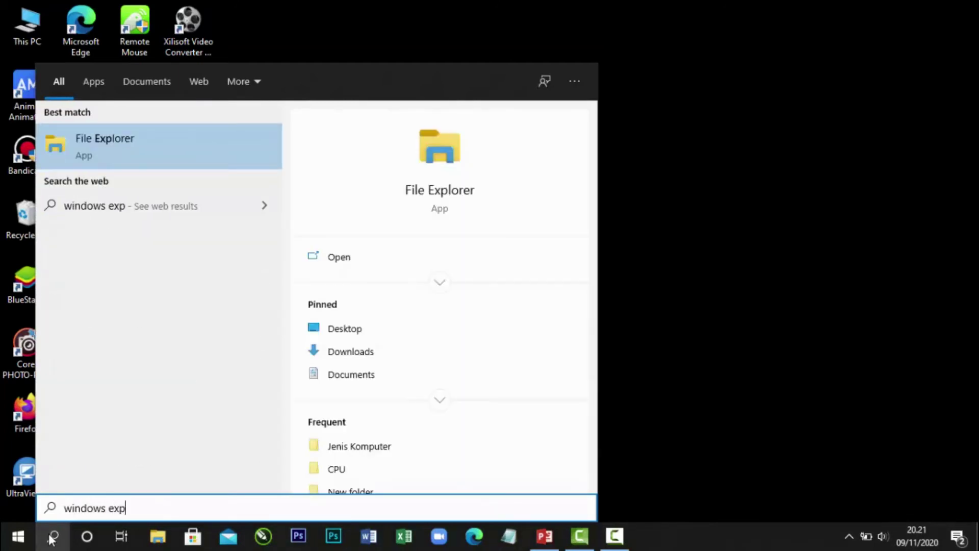
pyautogui.write('lorer')
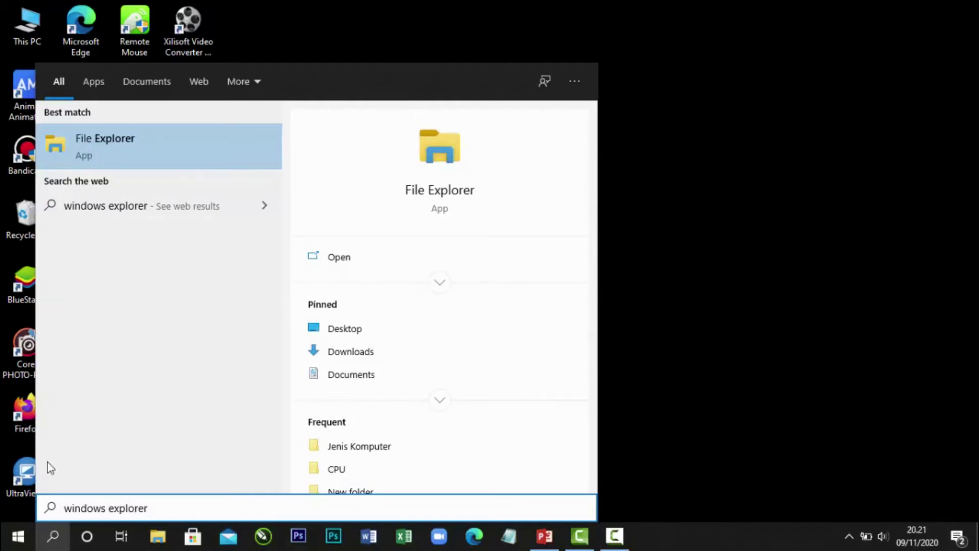
pyautogui.click(122, 147)
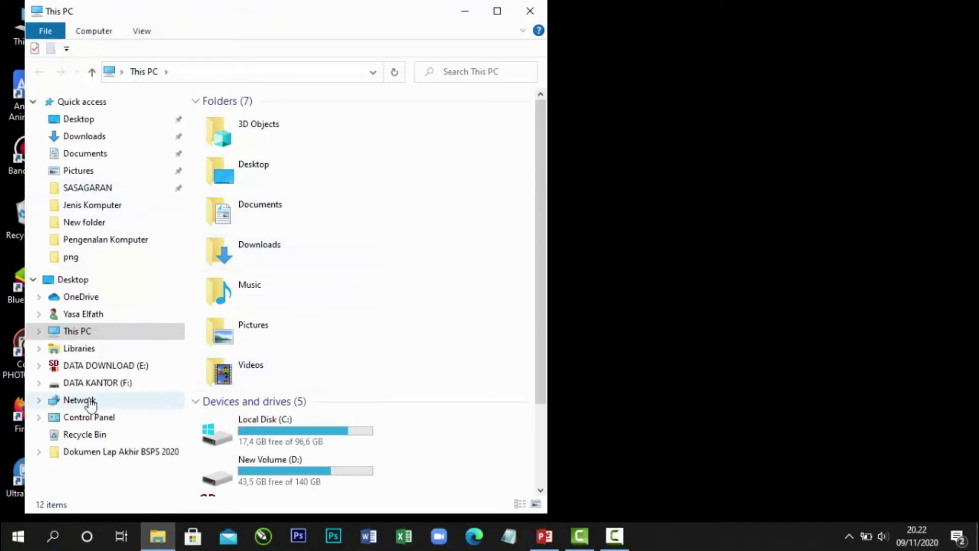
pyautogui.click(127, 384)
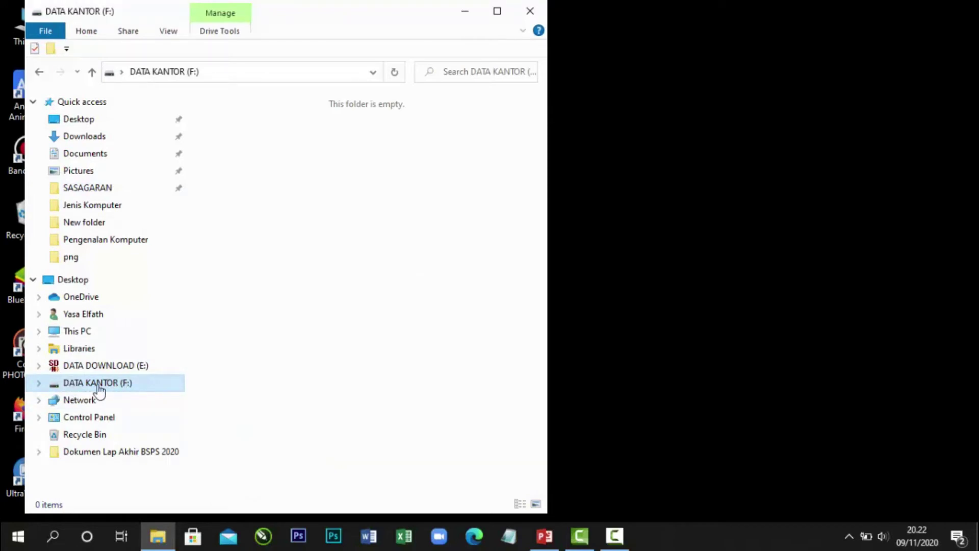
# Step: Create a folder named BAHAN AJAR MTS on the DATA KANTOR (F:) drive
pyautogui.rightClick(241, 118)
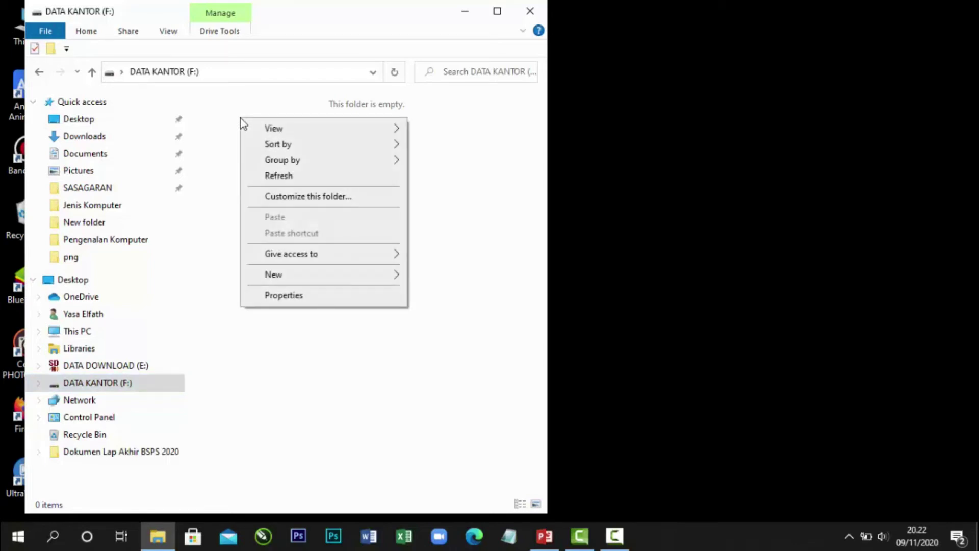
pyautogui.moveTo(392, 276)
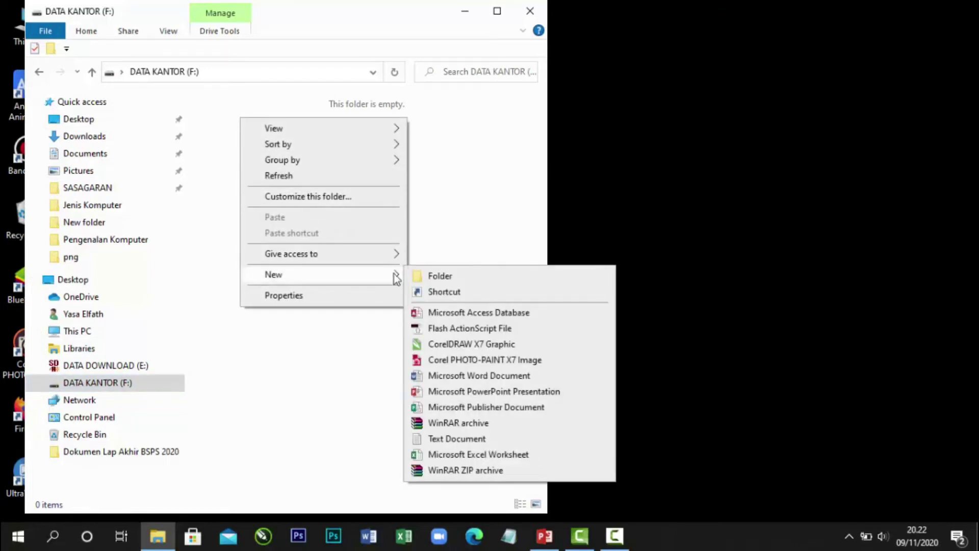
pyautogui.click(440, 278)
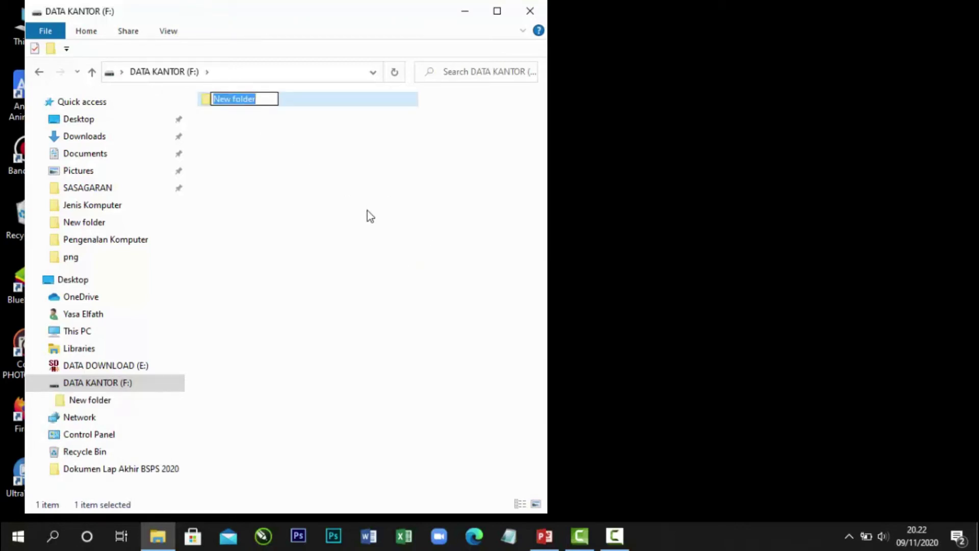
pyautogui.write('Da')
pyautogui.press('BackSpace')
pyautogui.press('BackSpace')
pyautogui.write('BAHAN AJAR')
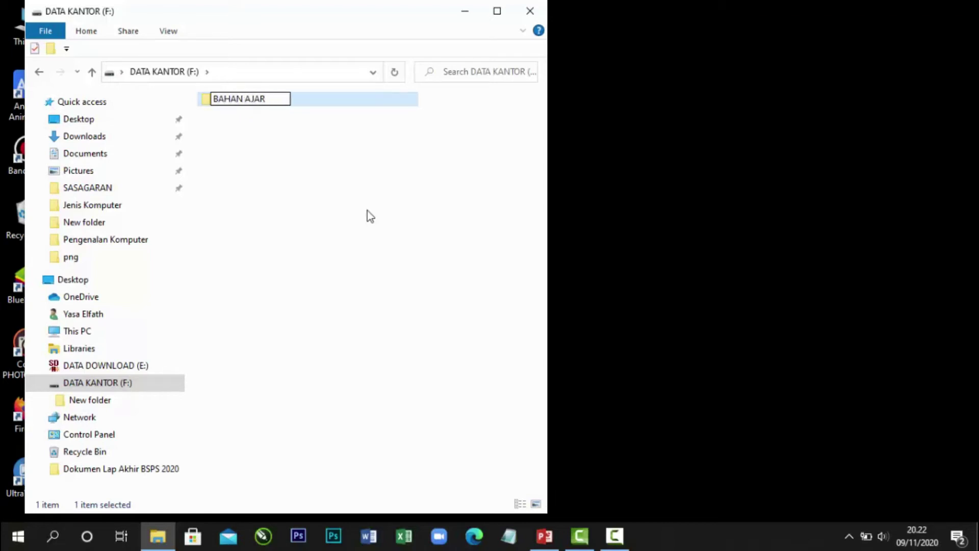
pyautogui.write(' MTS')
pyautogui.click(301, 120)
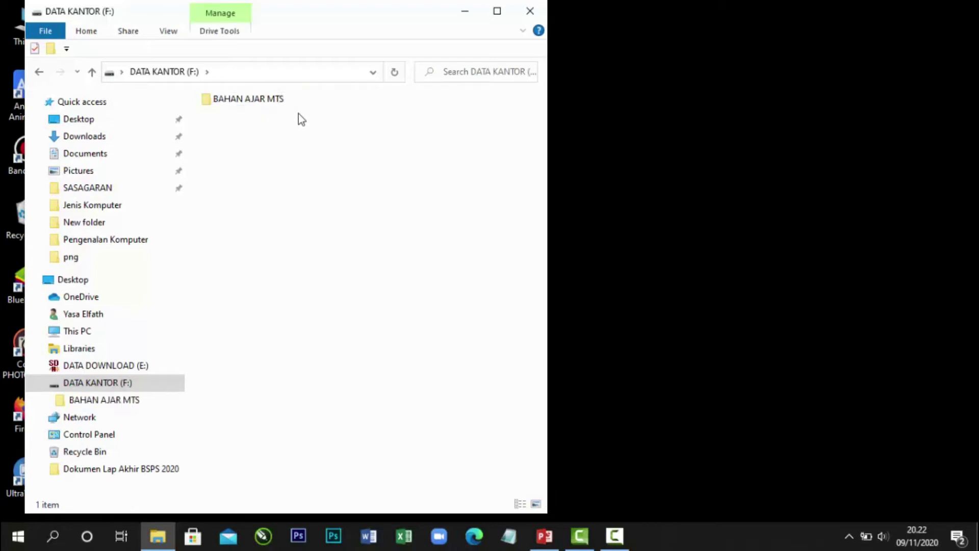
# Step: Create a second folder named BAHAN AJAR MA on the DATA KANTOR (F:) drive
pyautogui.click(52, 47)
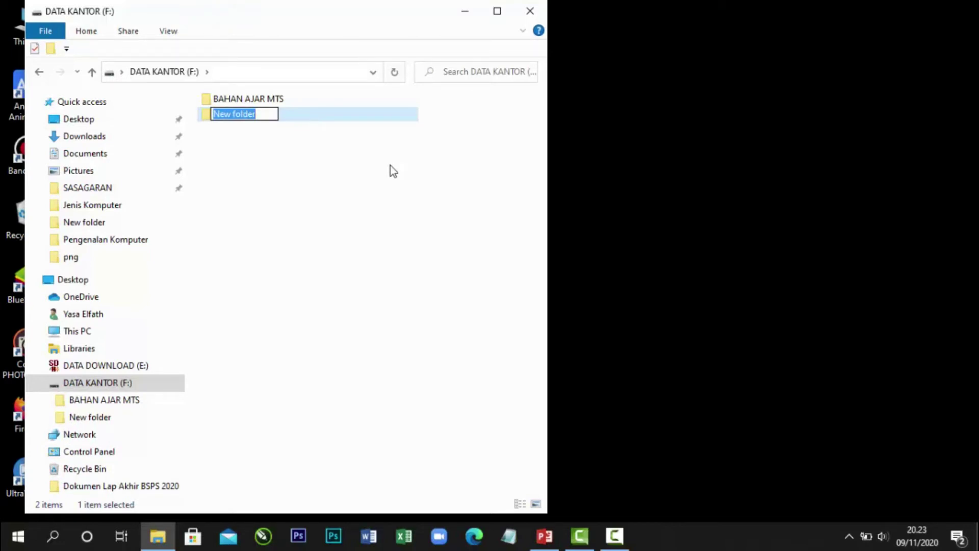
pyautogui.write('BAHAN AJAR MA')
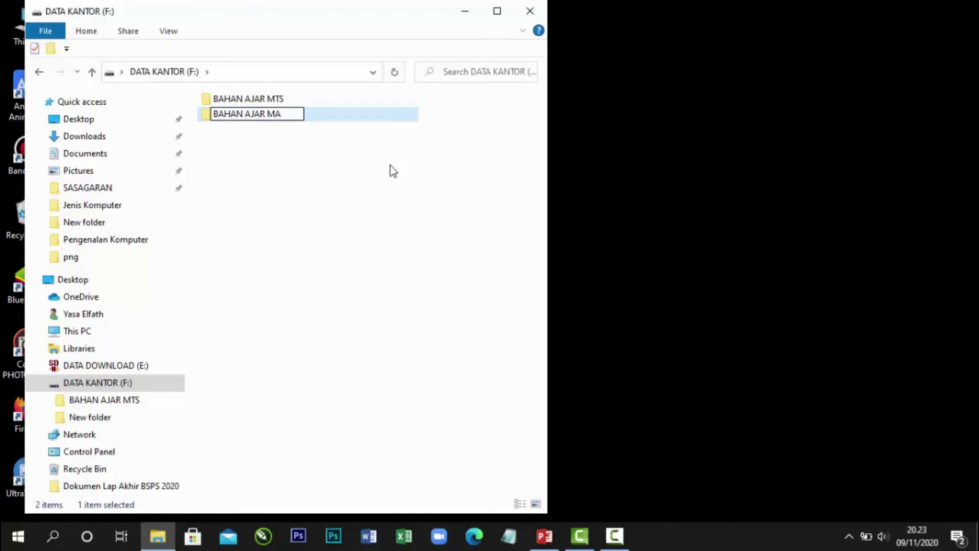
pyautogui.press('Return')
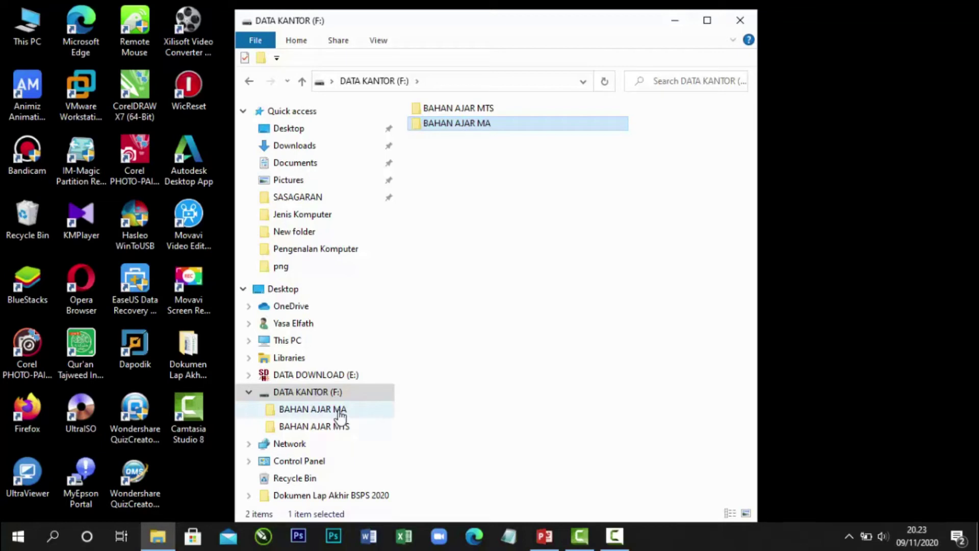
# Step: View the BAHAN AJAR MA folder, then open the TIK folder inside 4. Materi SMK & MTs on DATA DOWNLOAD (E:)
pyautogui.click(340, 411)
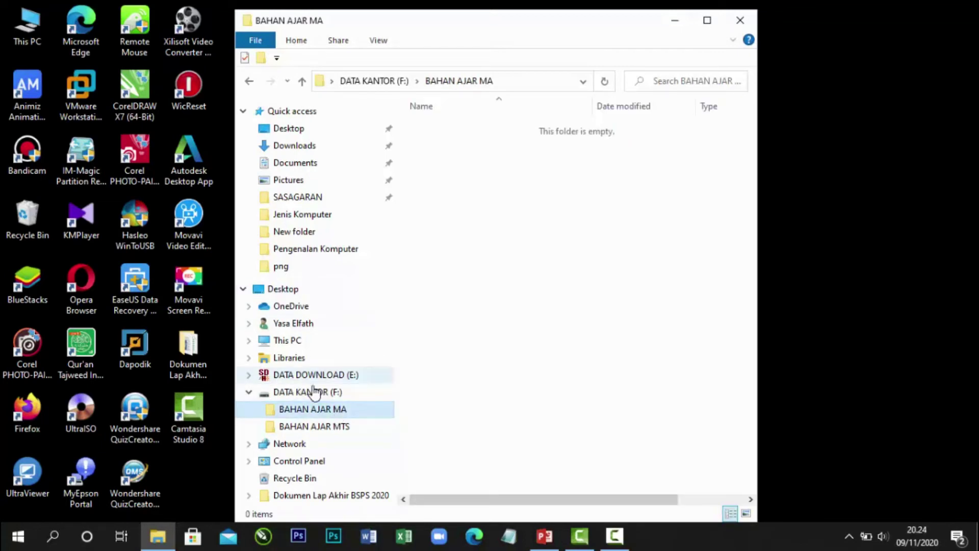
pyautogui.click(248, 375)
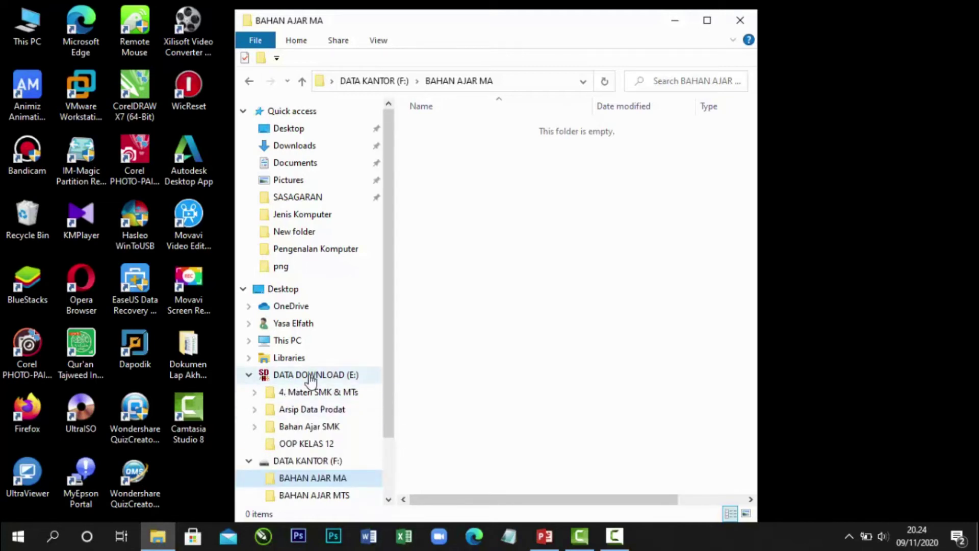
pyautogui.click(336, 395)
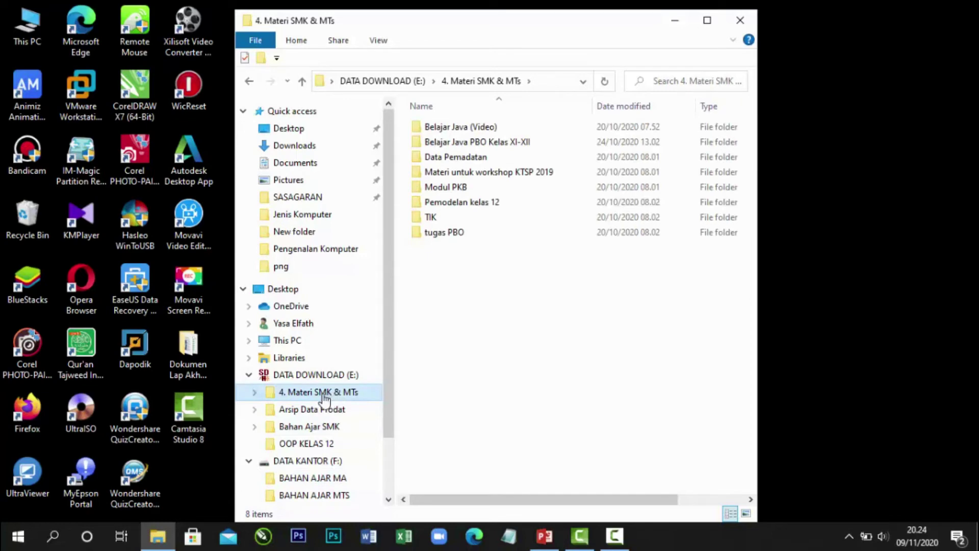
pyautogui.click(255, 392)
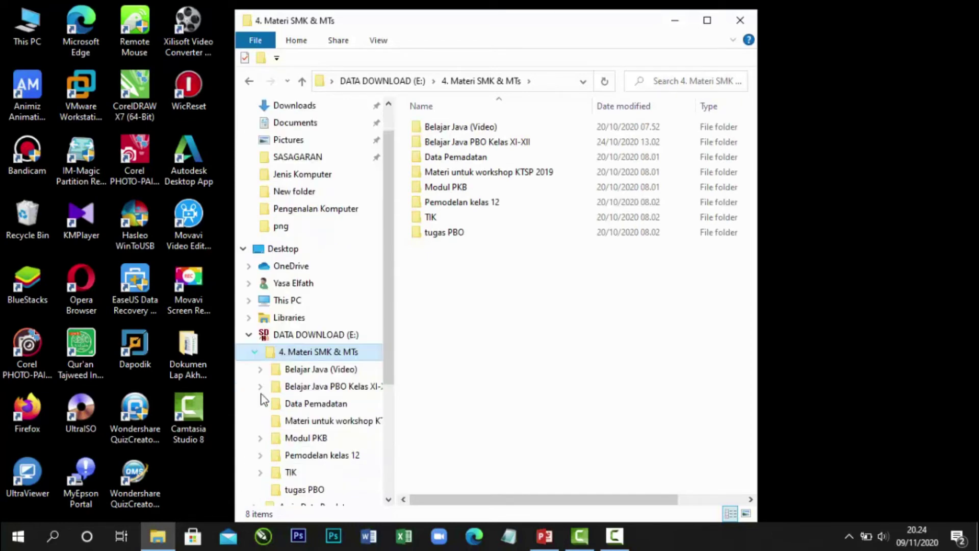
pyautogui.click(289, 473)
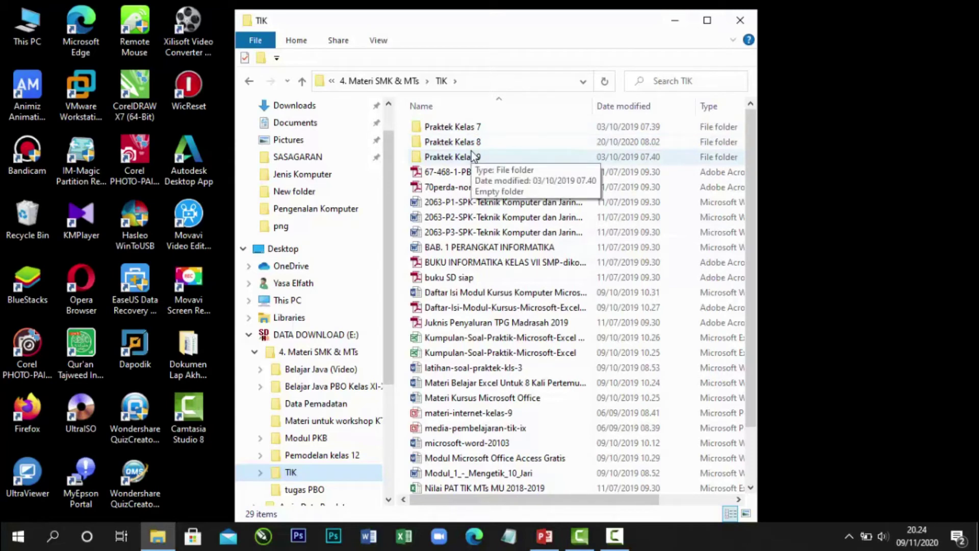
# Step: Copy the Praktek Kelas 7, Praktek Kelas 8 and Praktek Kelas 9 folders from TIK into BAHAN AJAR MTS on DATA KANTOR (F:)
pyautogui.click(464, 127)
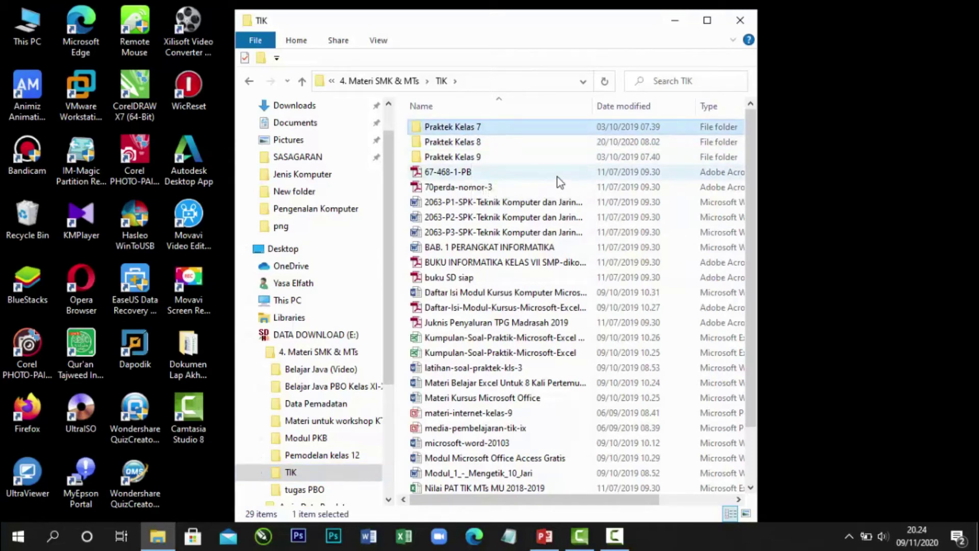
pyautogui.keyDown('ctrl'); pyautogui.click(458, 142); pyautogui.keyUp('ctrl')
pyautogui.keyDown('ctrl'); pyautogui.click(472, 158); pyautogui.keyUp('ctrl')
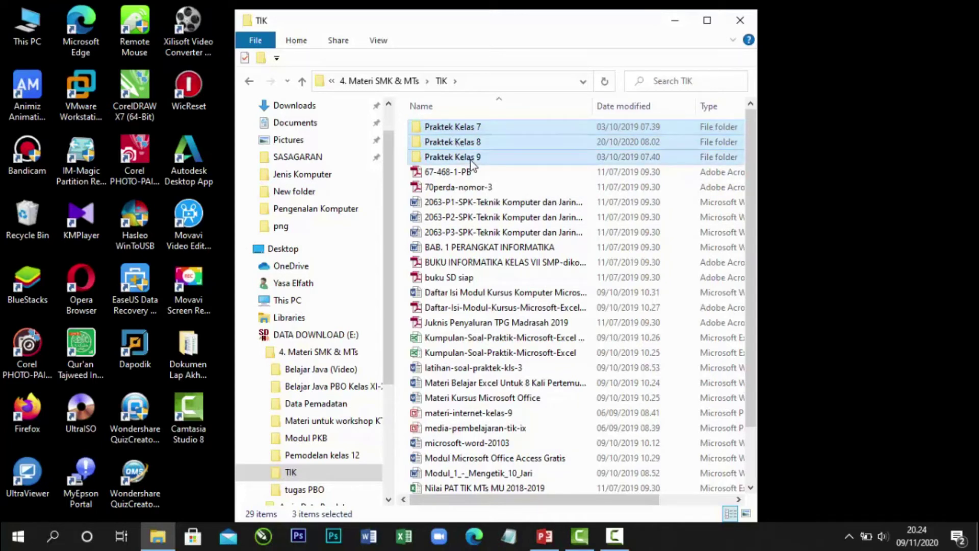
pyautogui.rightClick(472, 163)
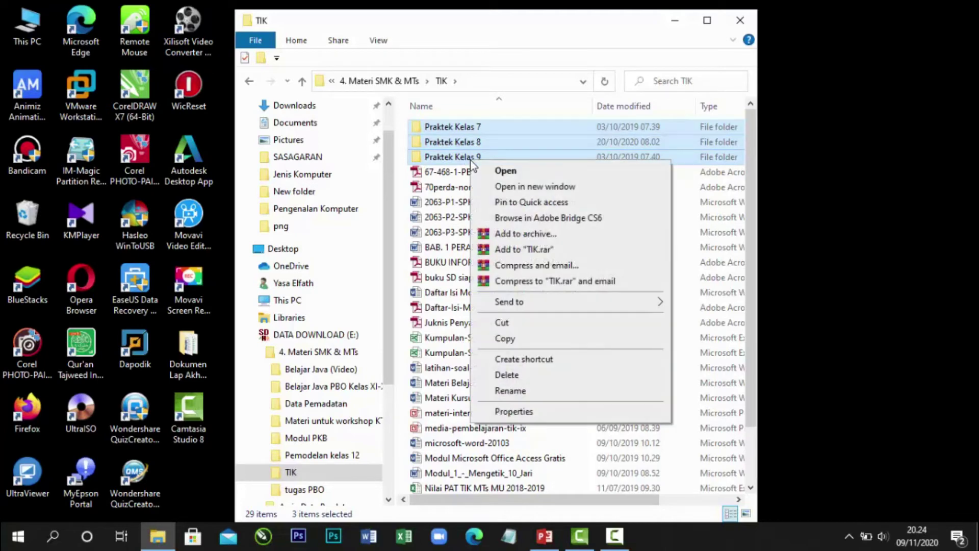
pyautogui.click(506, 338)
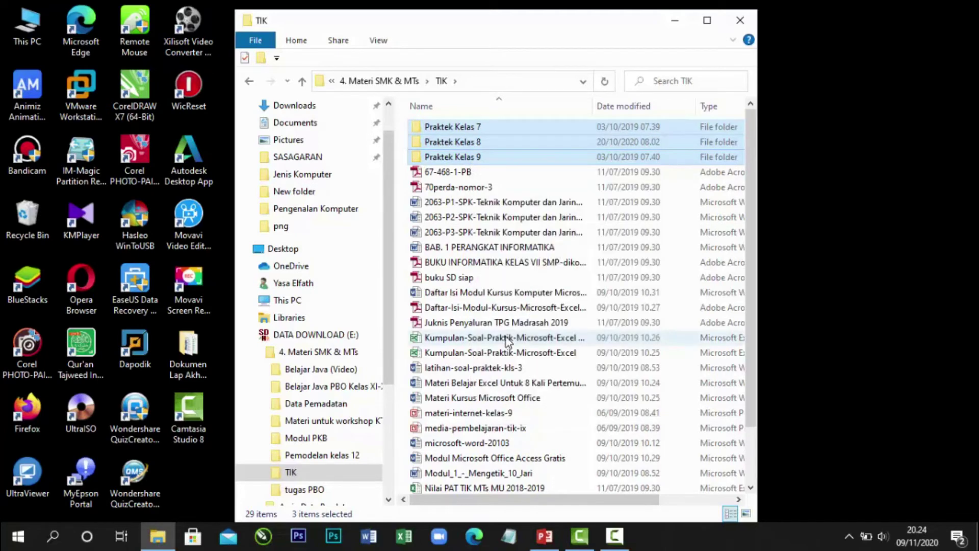
pyautogui.moveTo(390, 326); pyautogui.dragTo(385, 421)
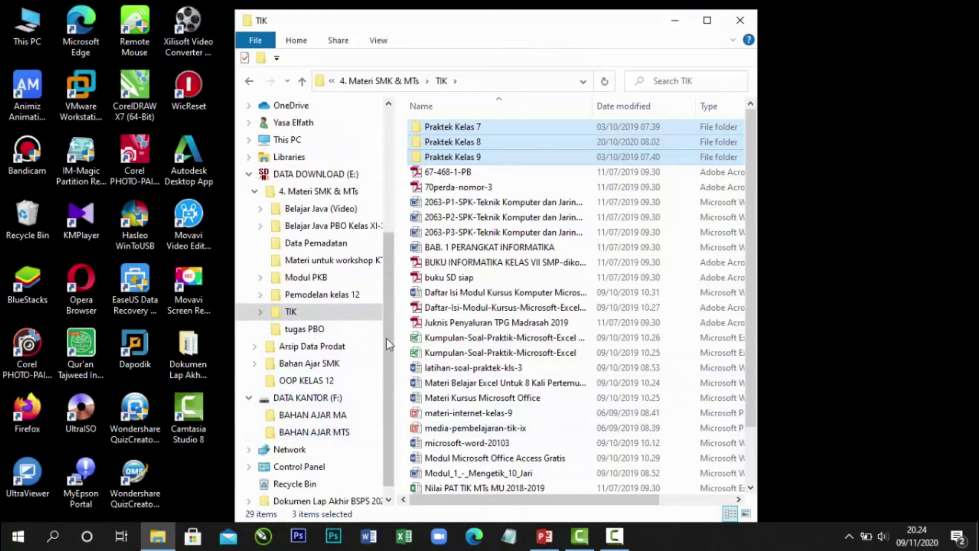
pyautogui.click(336, 434)
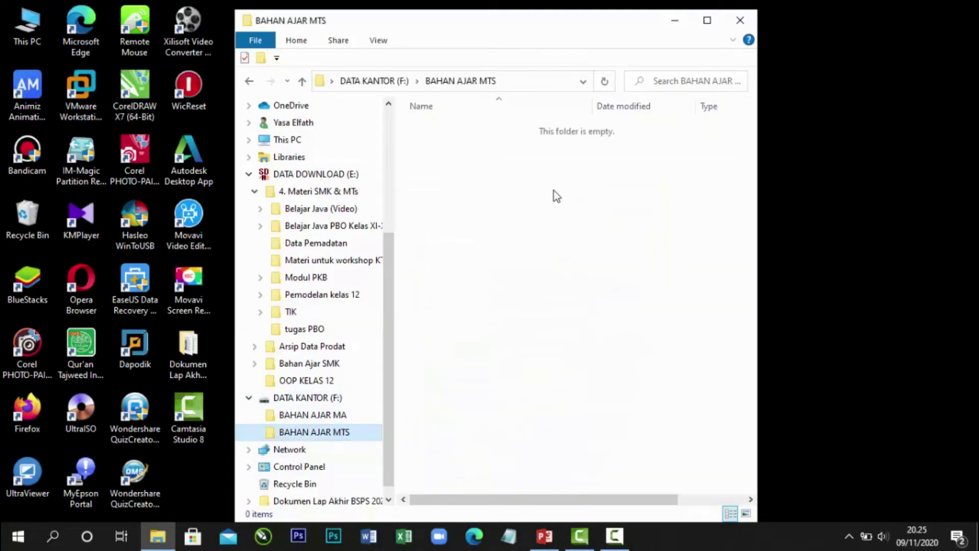
pyautogui.rightClick(473, 169)
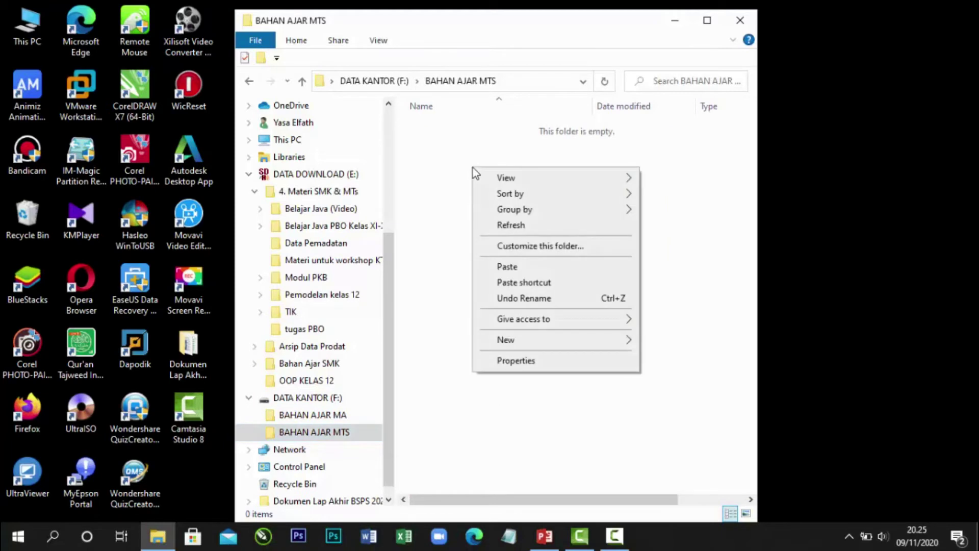
pyautogui.click(538, 273)
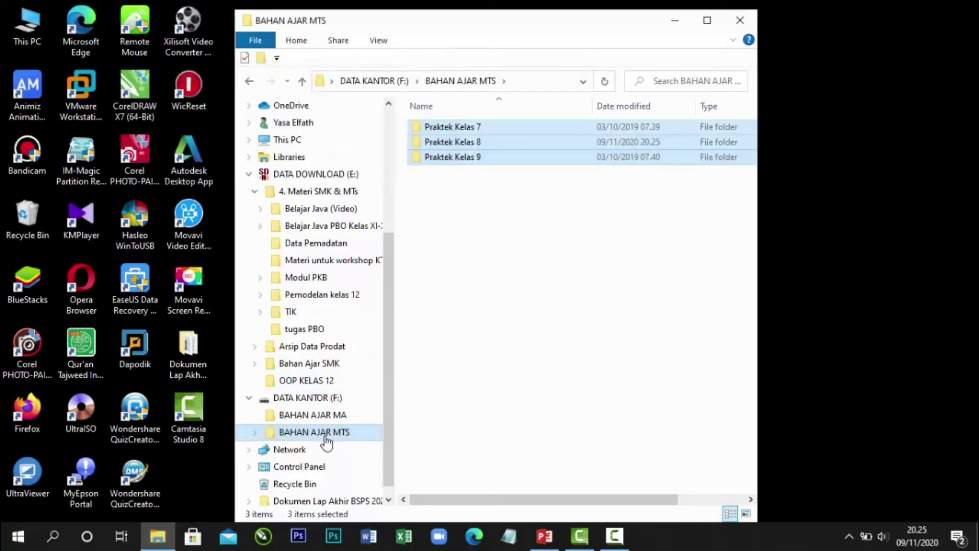
# Step: Expand BAHAN AJAR MTS and examine the contents of the copied Praktek Kelas 7, 8 and 9 folders
pyautogui.click(254, 432)
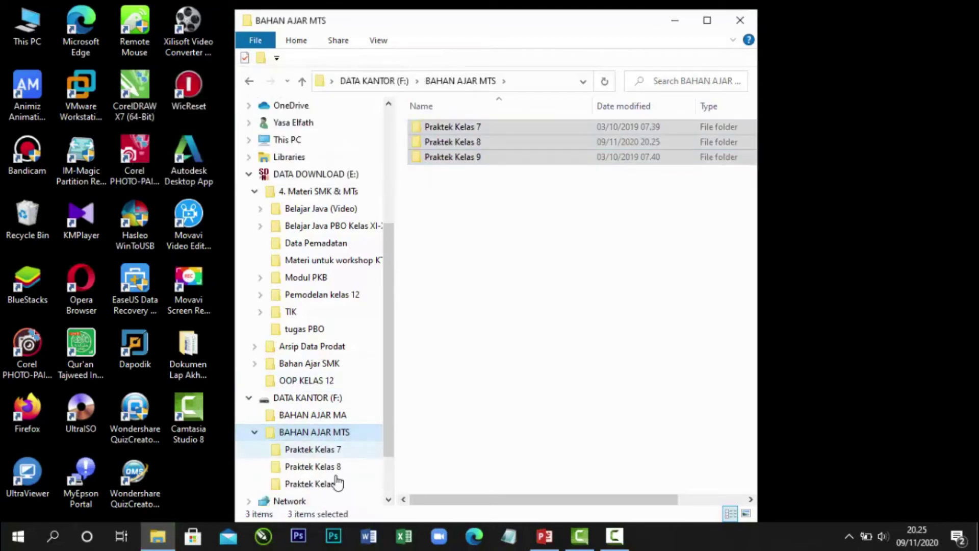
pyautogui.click(309, 451)
pyautogui.click(329, 466)
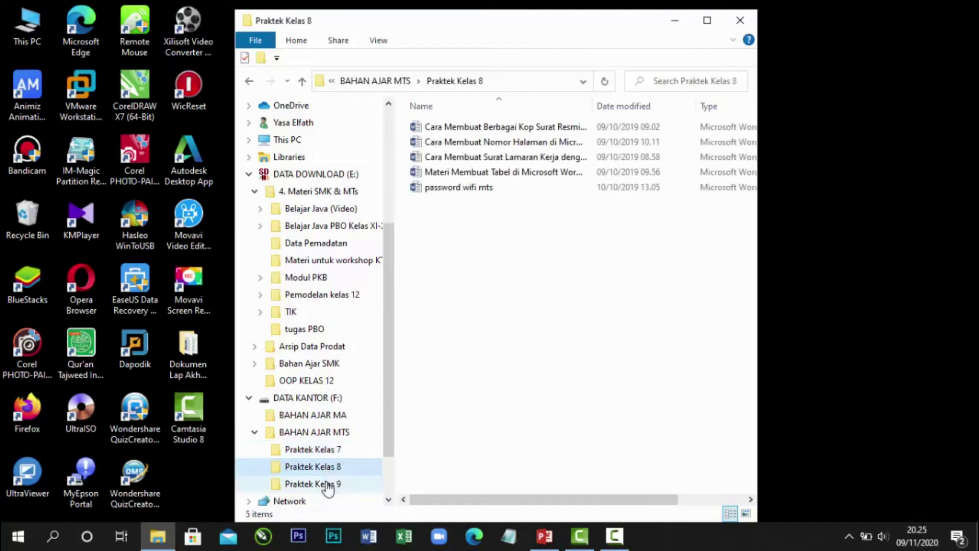
pyautogui.click(328, 485)
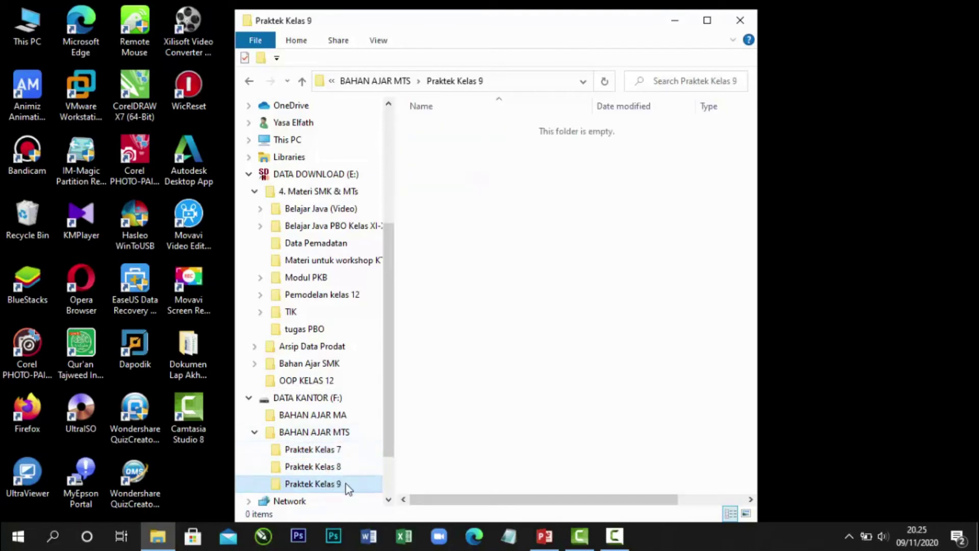
pyautogui.click(320, 467)
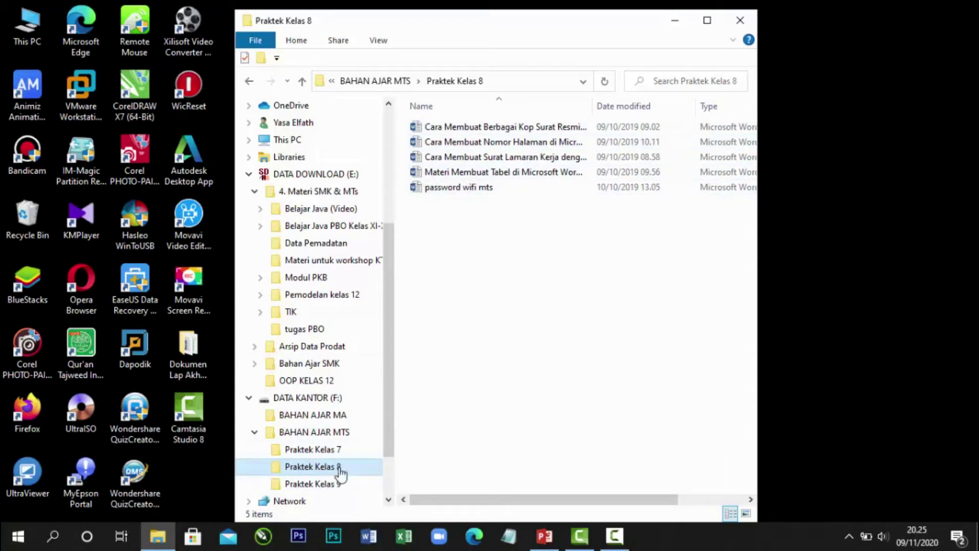
pyautogui.click(314, 433)
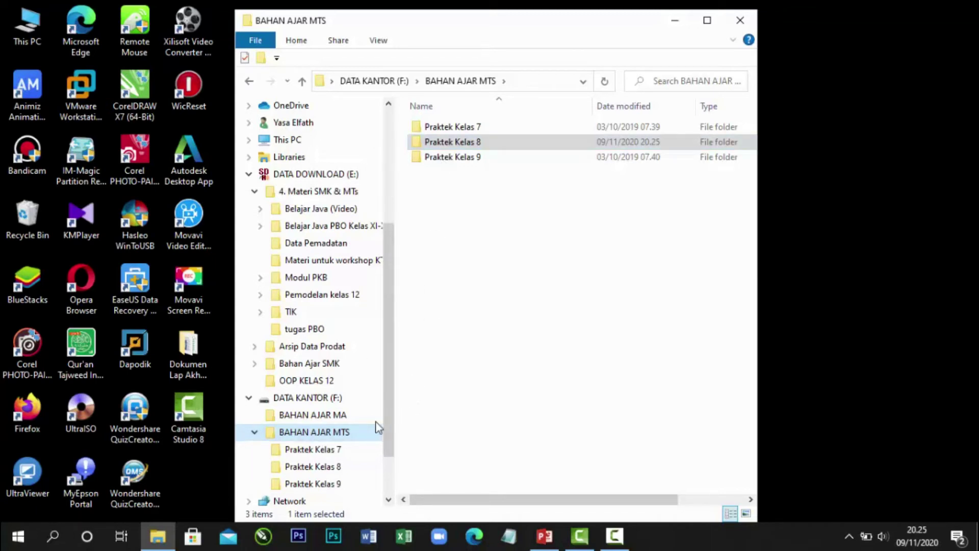
pyautogui.click(312, 450)
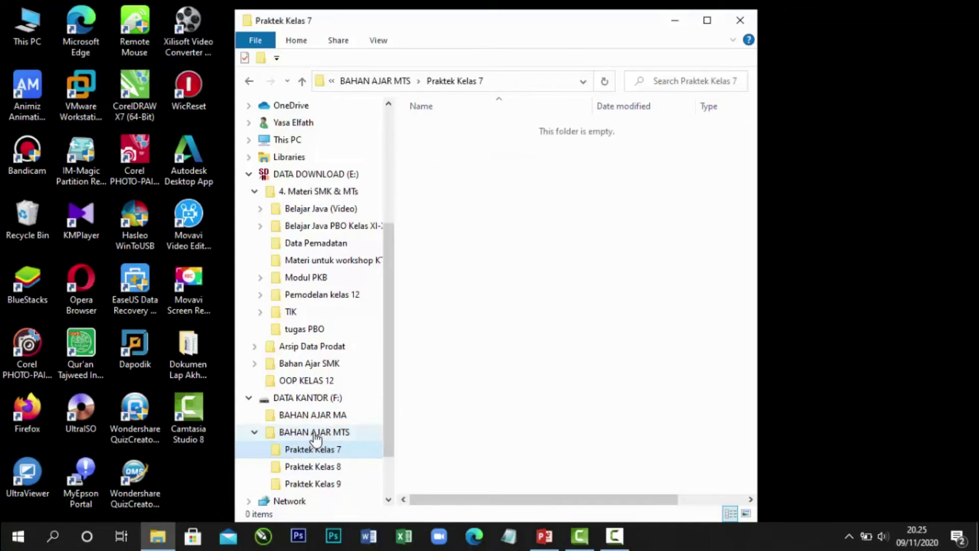
pyautogui.click(317, 433)
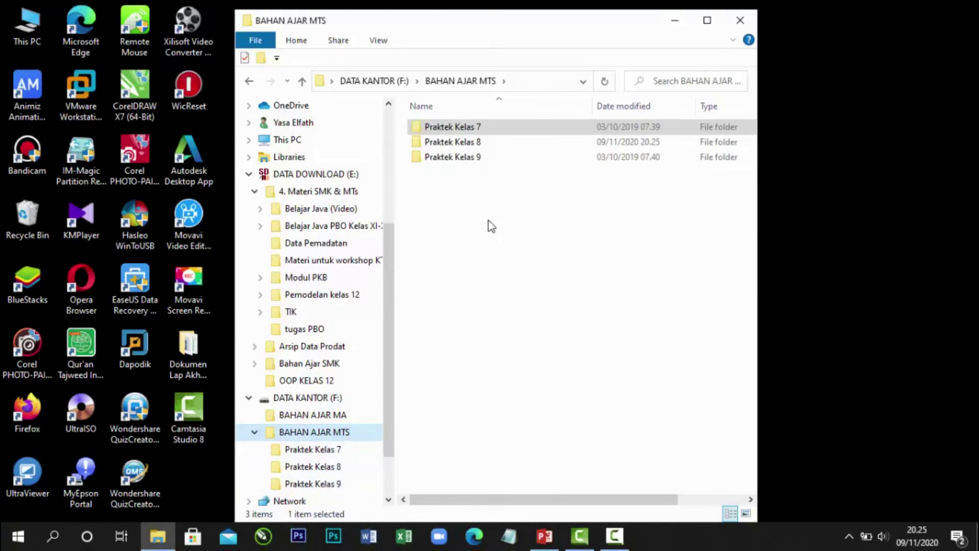
# Step: Delete the Praktek Kelas 7 folder from BAHAN AJAR MTS on DATA KANTOR (F:)
pyautogui.click(464, 128)
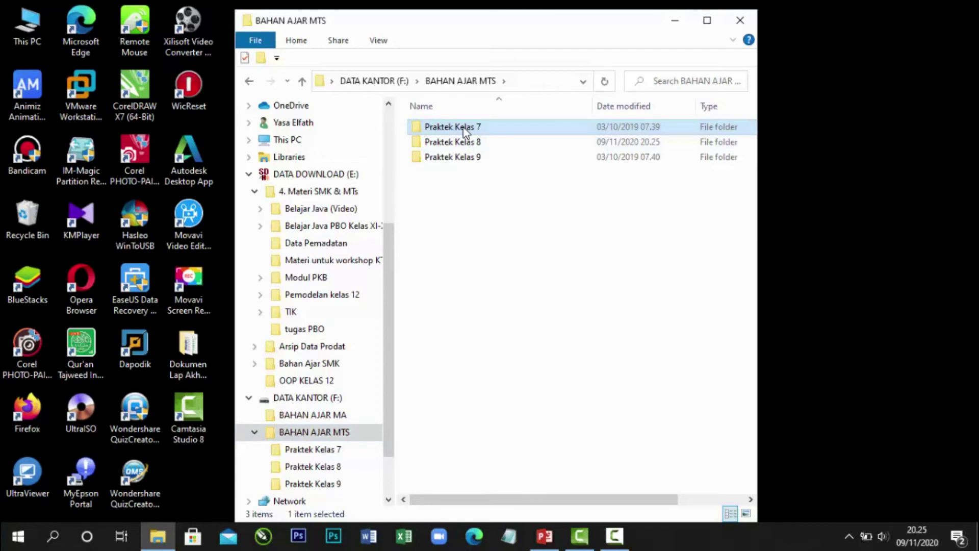
pyautogui.rightClick(464, 127)
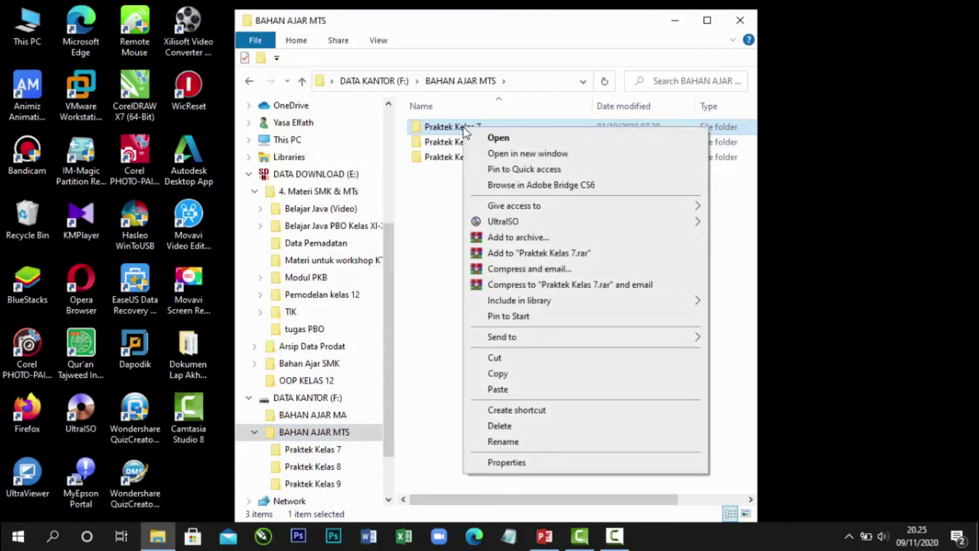
pyautogui.click(523, 426)
pyautogui.click(542, 326)
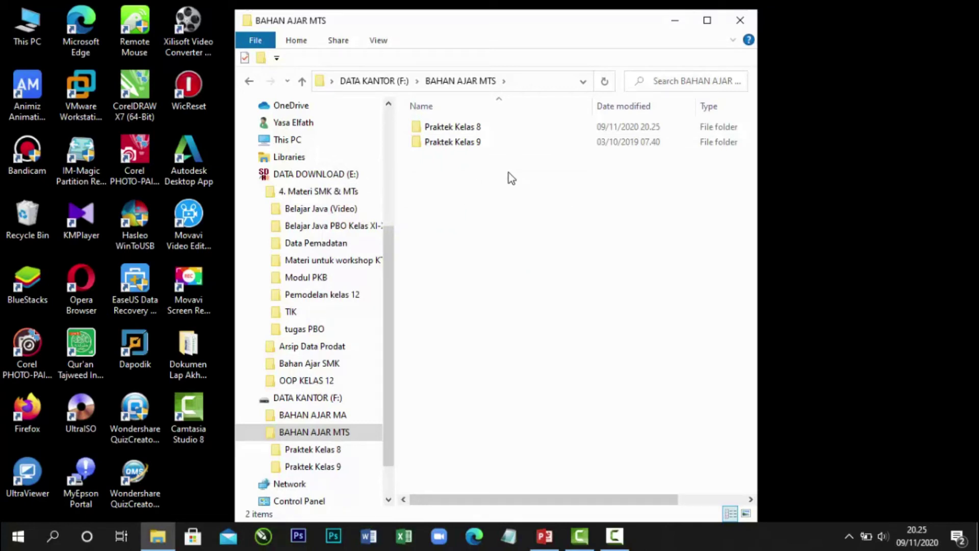
# Step: Permanently delete the Praktek Kelas 8 and Praktek Kelas 9 folders together from BAHAN AJAR MTS
pyautogui.moveTo(508, 172); pyautogui.dragTo(437, 163)
pyautogui.moveTo(440, 169); pyautogui.dragTo(419, 121)
pyautogui.rightClick(465, 130)
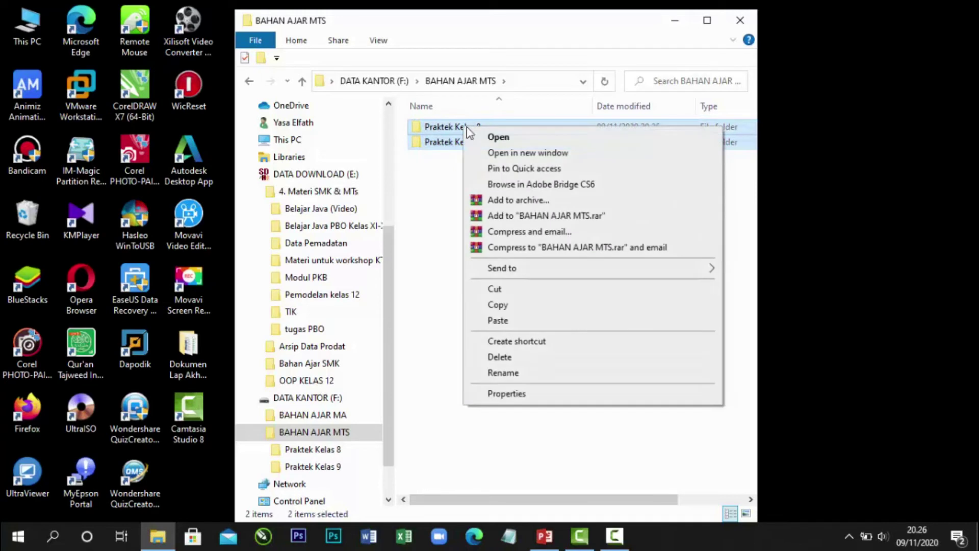
pyautogui.click(513, 360)
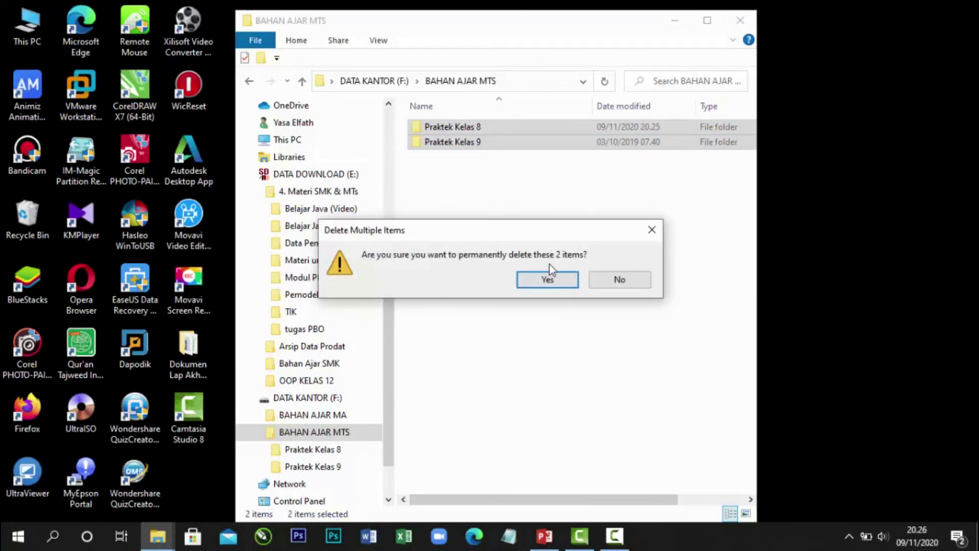
pyautogui.click(545, 278)
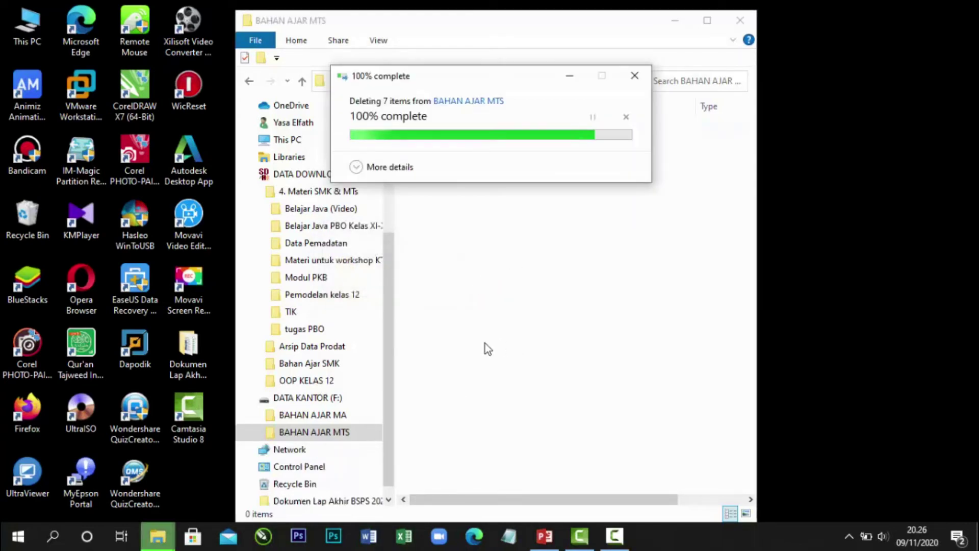
# Step: Check the DATA KANTOR (F:) drive, then expand TIK on DATA DOWNLOAD (E:) and open its Praktek Kelas 8 folder
pyautogui.click(352, 397)
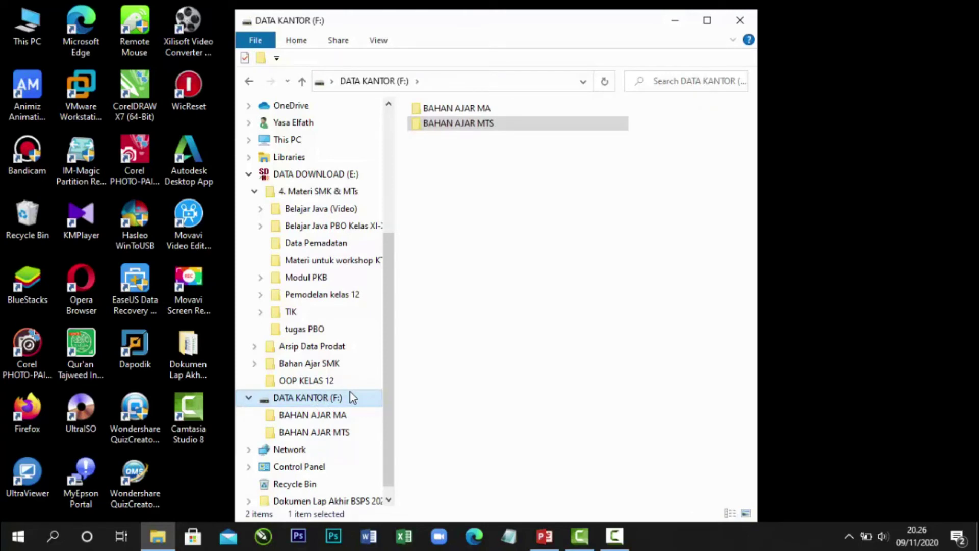
pyautogui.click(283, 312)
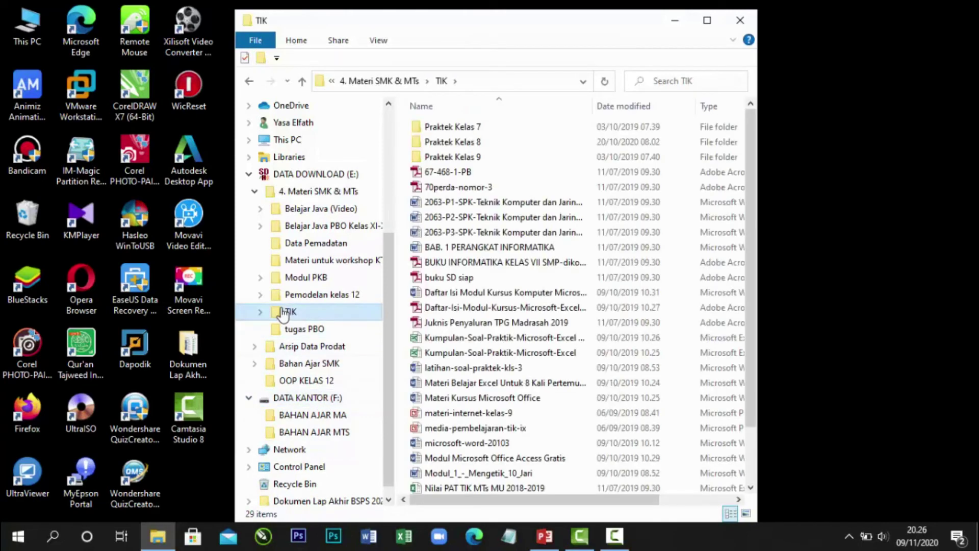
pyautogui.click(260, 312)
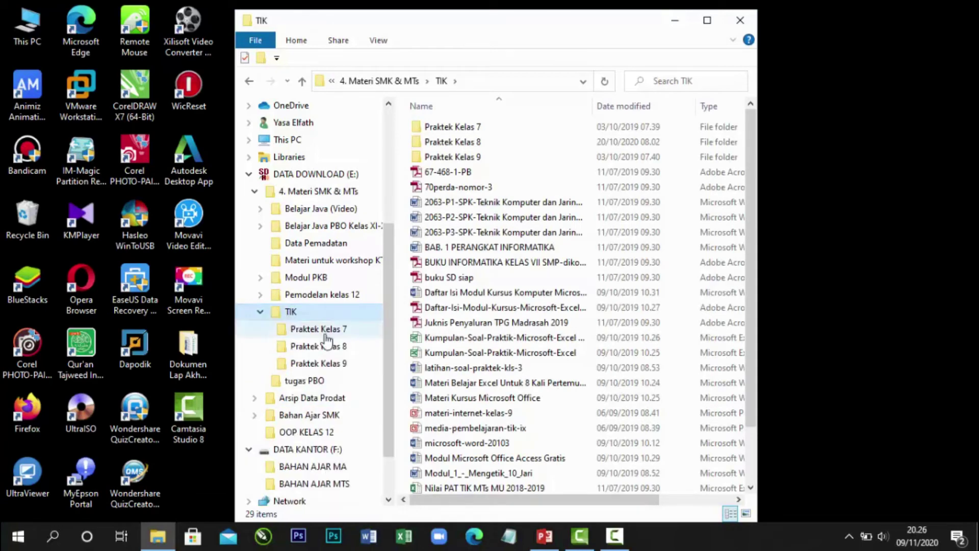
pyautogui.click(309, 330)
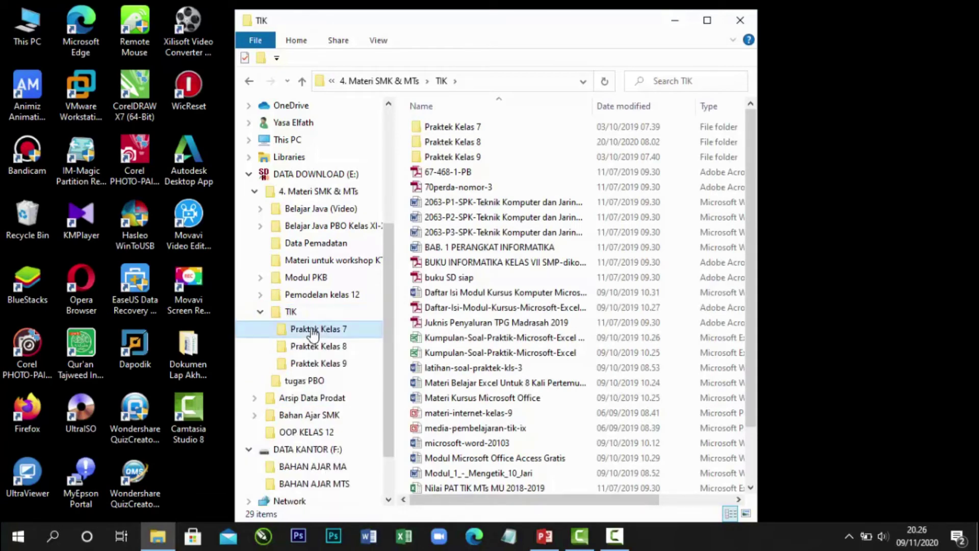
pyautogui.click(286, 314)
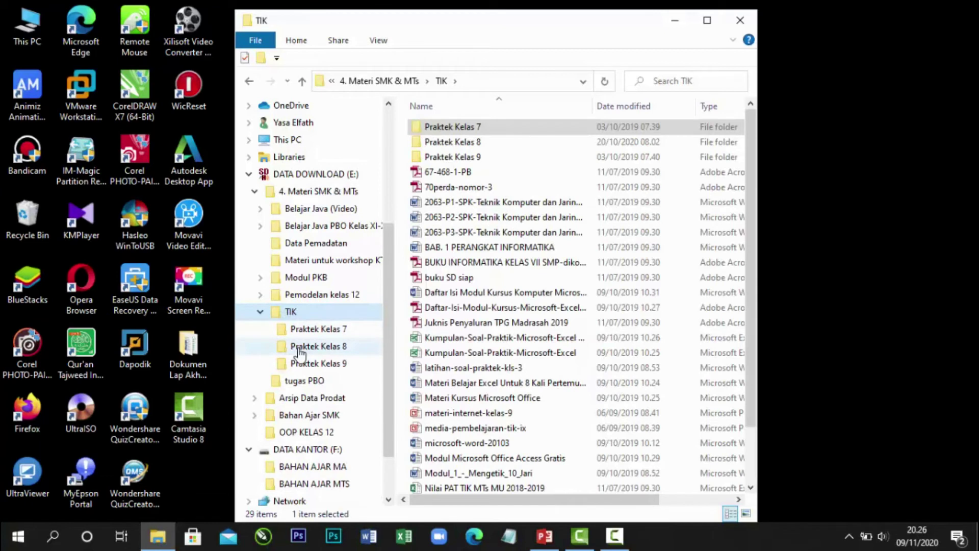
pyautogui.click(300, 349)
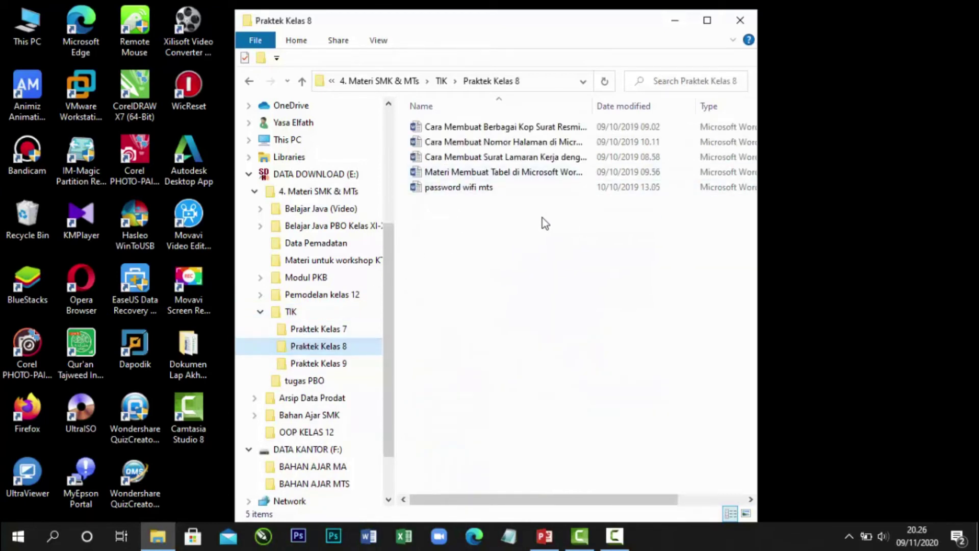
# Step: Move the password wifi mts document from Praktek Kelas 8 into BAHAN AJAR MTS on DATA KANTOR (F:) by cutting and pasting it
pyautogui.click(464, 192)
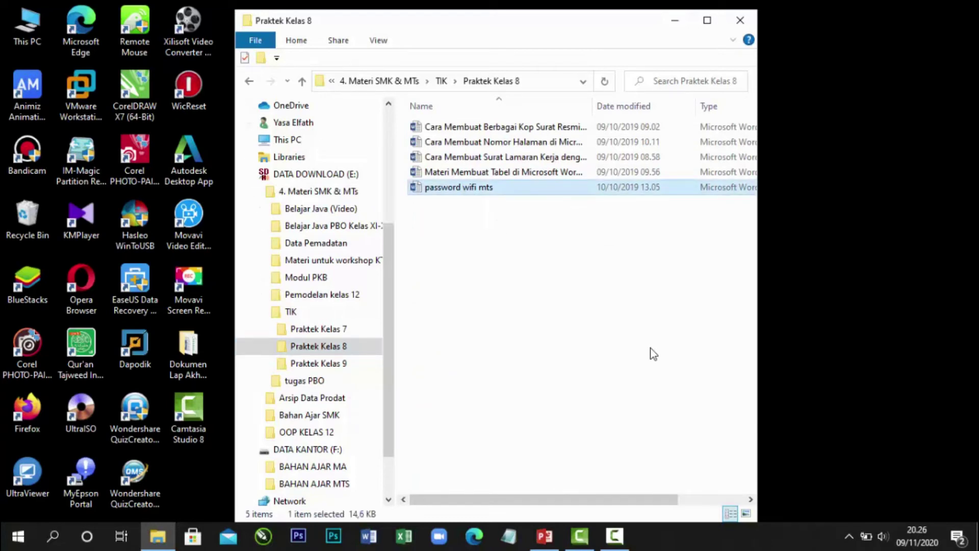
pyautogui.rightClick(451, 189)
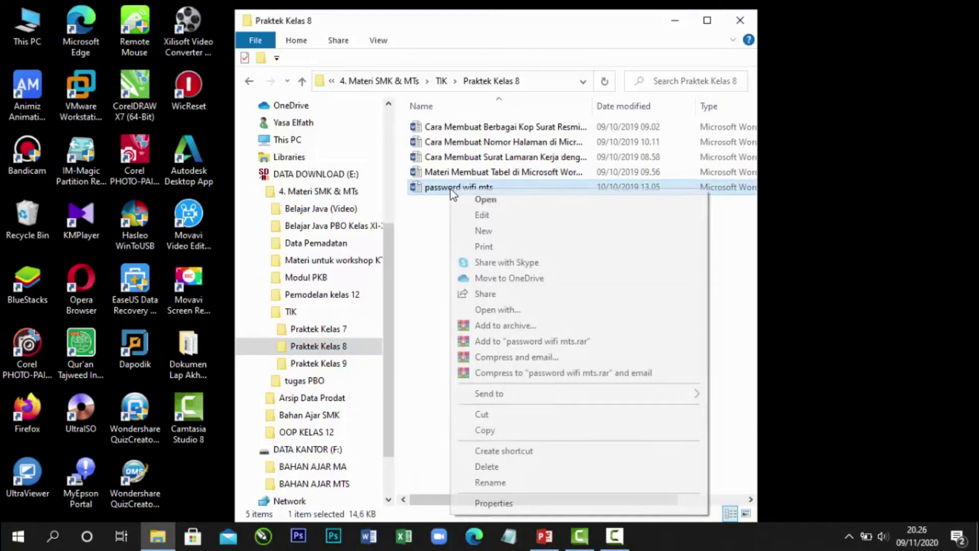
pyautogui.click(490, 414)
pyautogui.moveTo(387, 267); pyautogui.dragTo(387, 314)
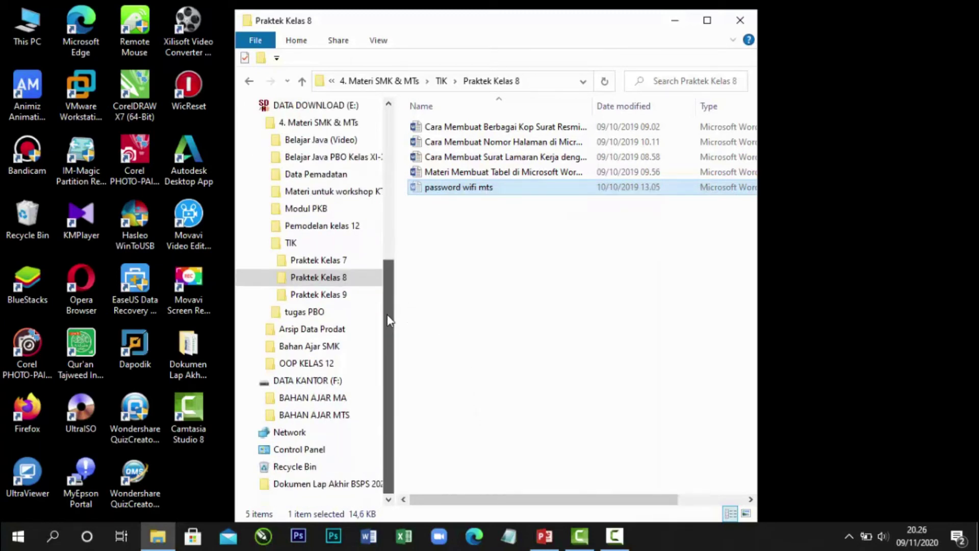
pyautogui.click(345, 416)
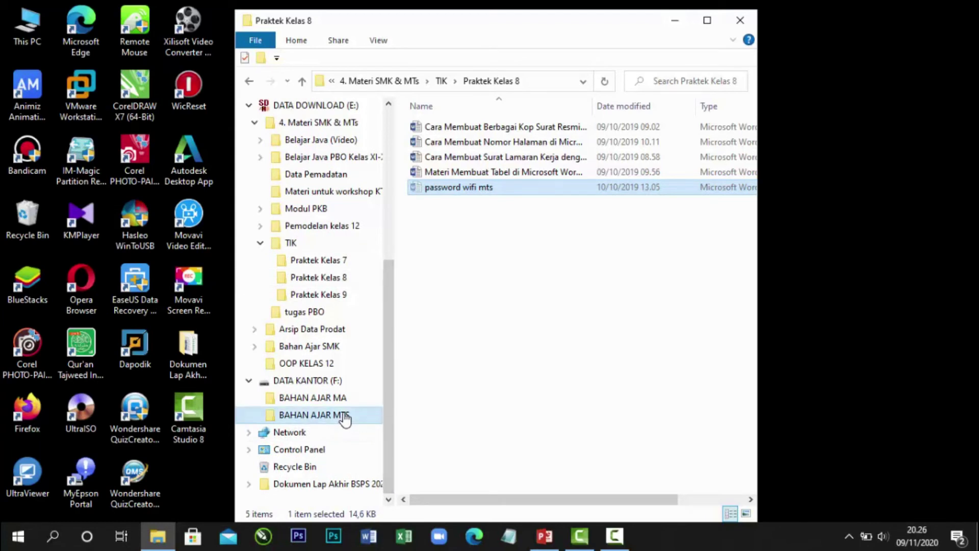
pyautogui.rightClick(497, 171)
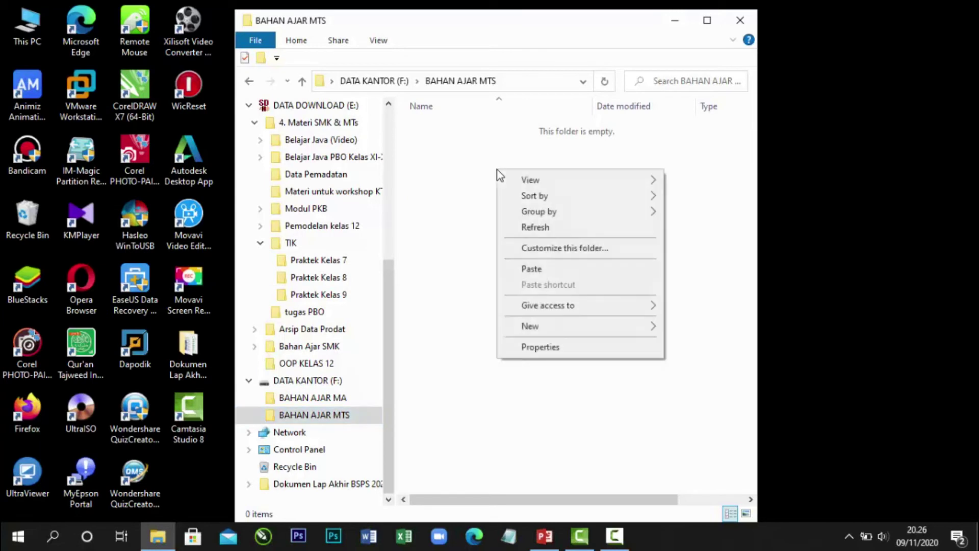
pyautogui.click(560, 269)
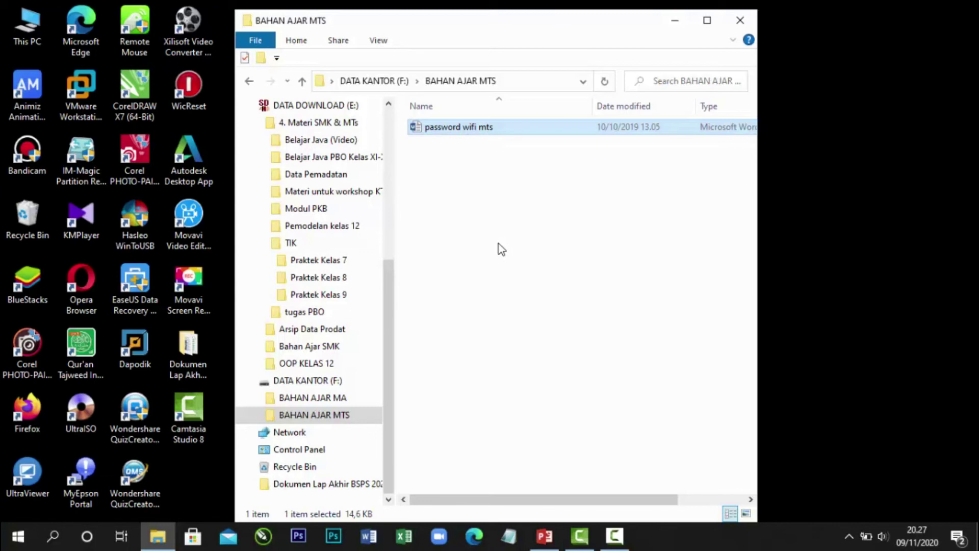
# Step: Copy the Materi Membuat Tabel di Microsoft Word document from TIK's Praktek Kelas 8 folder into BAHAN AJAR MTS on DATA KANTOR (F:) and open that folder
pyautogui.click(348, 287)
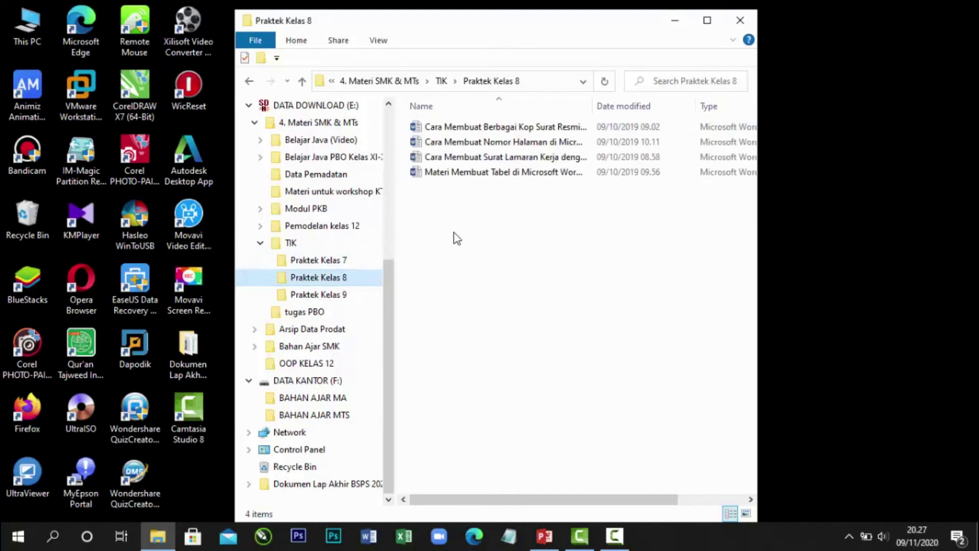
pyautogui.click(503, 175)
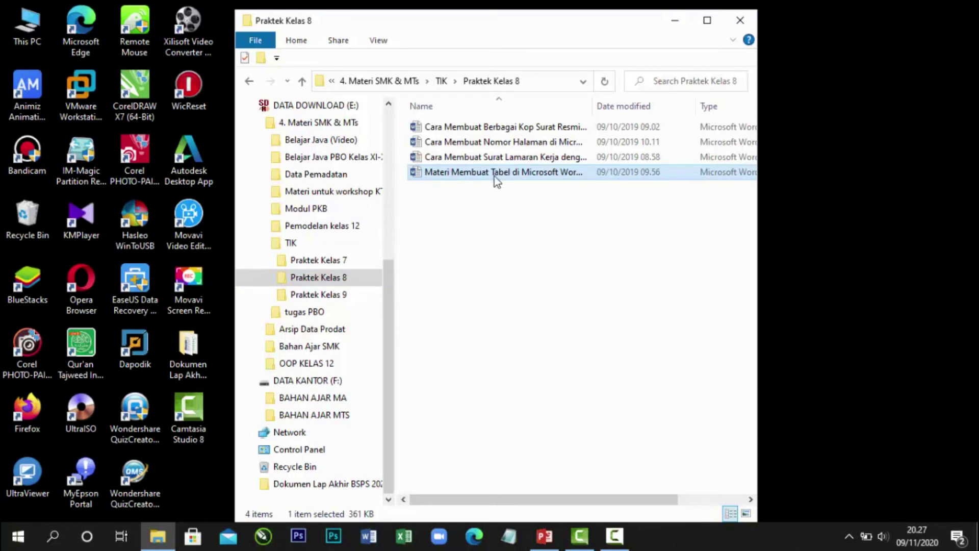
pyautogui.moveTo(495, 176); pyautogui.dragTo(364, 421)
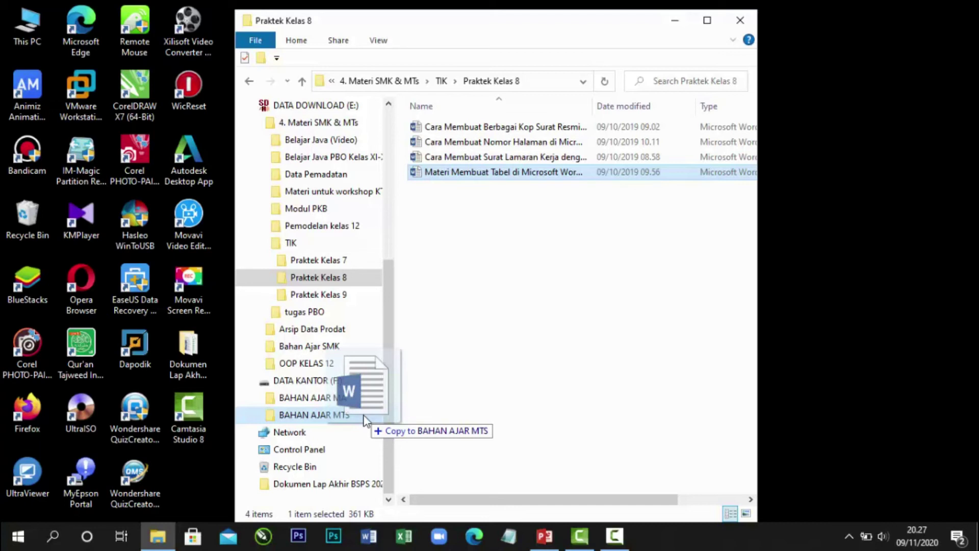
pyautogui.moveTo(365, 420); pyautogui.dragTo(366, 421)
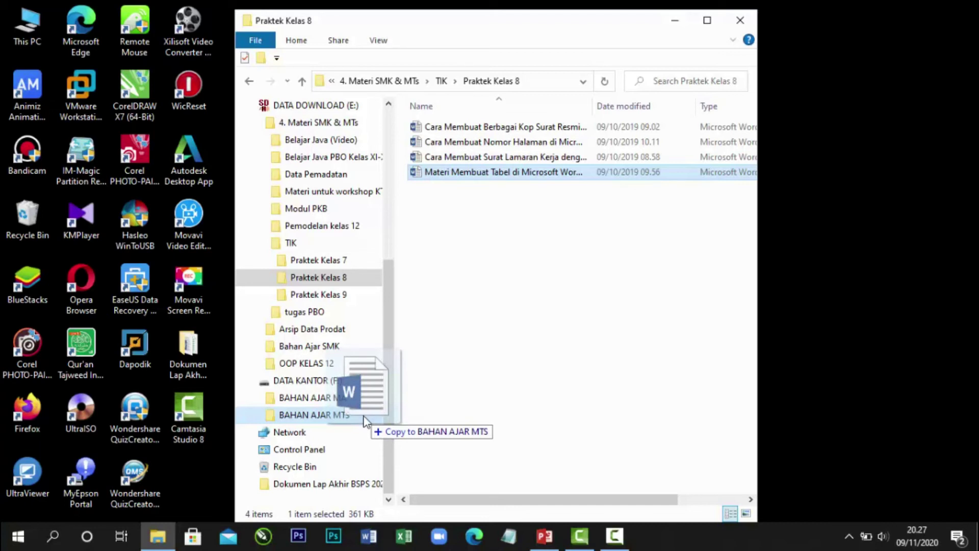
pyautogui.moveTo(365, 420); pyautogui.dragTo(482, 216)
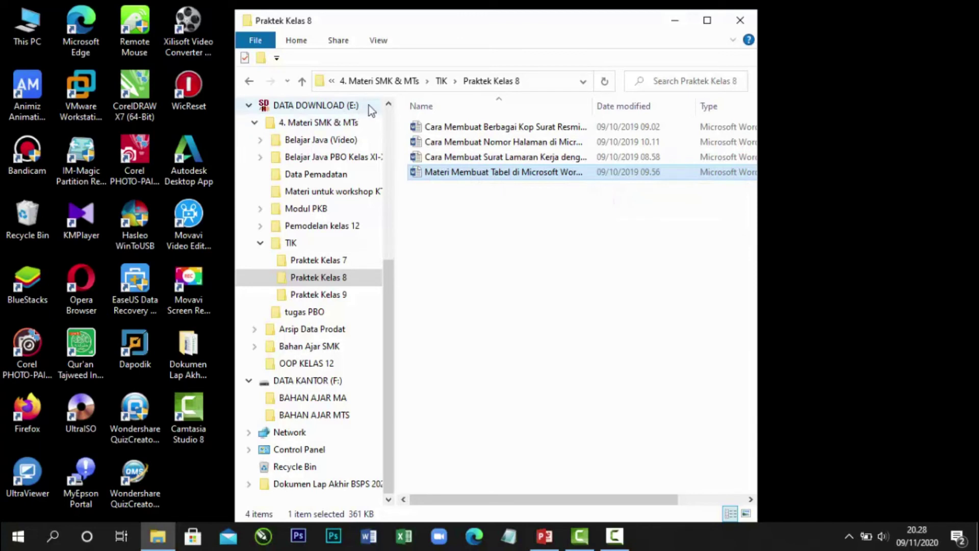
pyautogui.moveTo(477, 173); pyautogui.dragTo(367, 415)
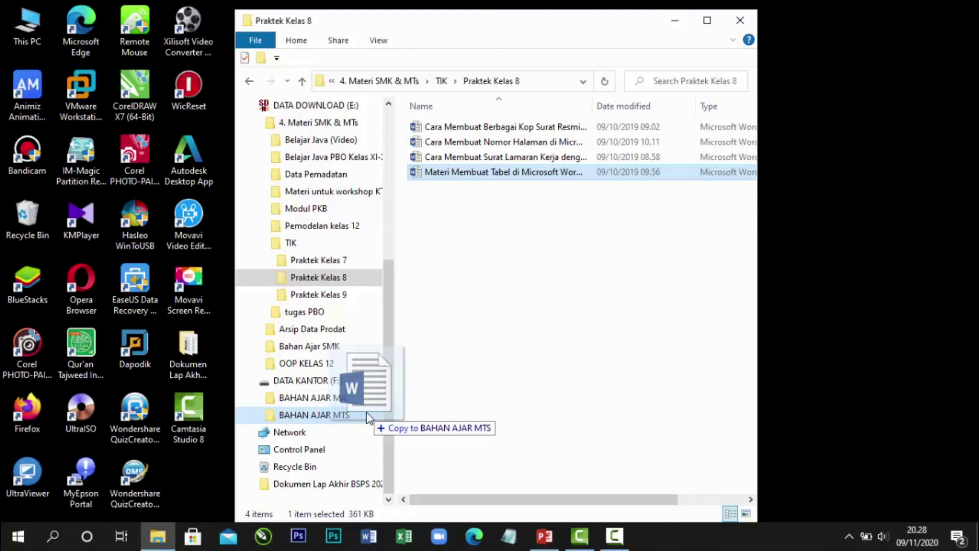
pyautogui.moveTo(368, 415); pyautogui.dragTo(367, 415)
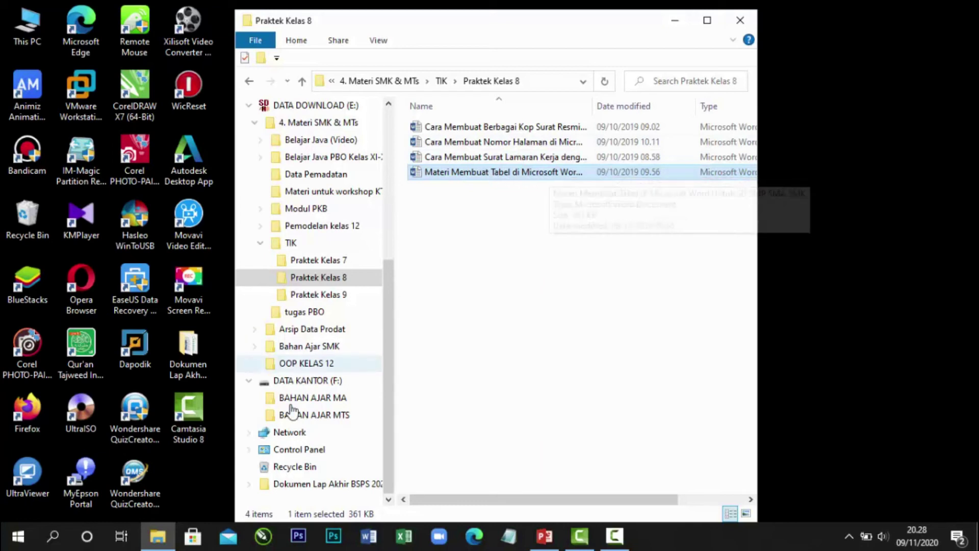
pyautogui.click(316, 416)
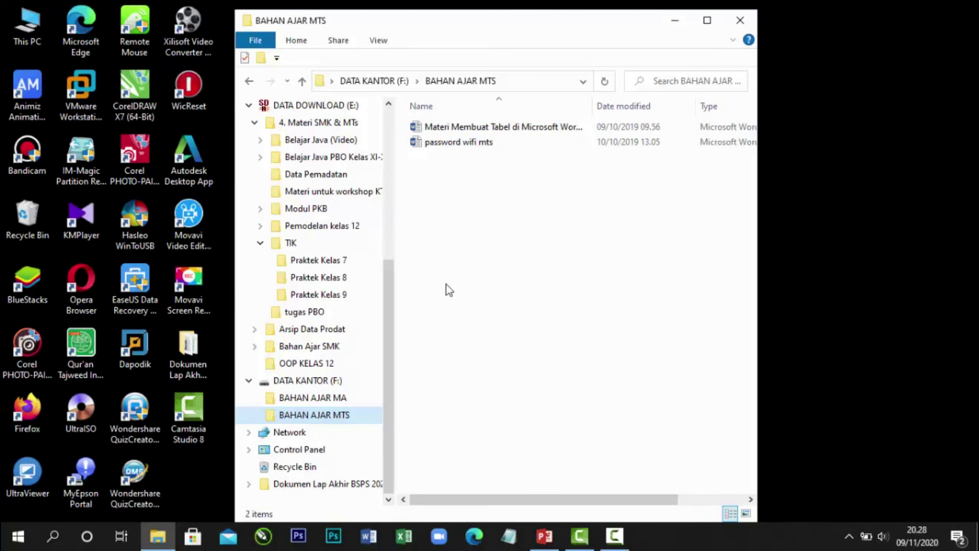
# Step: Search New Volume (D:) for Word documents with *.doc and look through the results
pyautogui.click(327, 386)
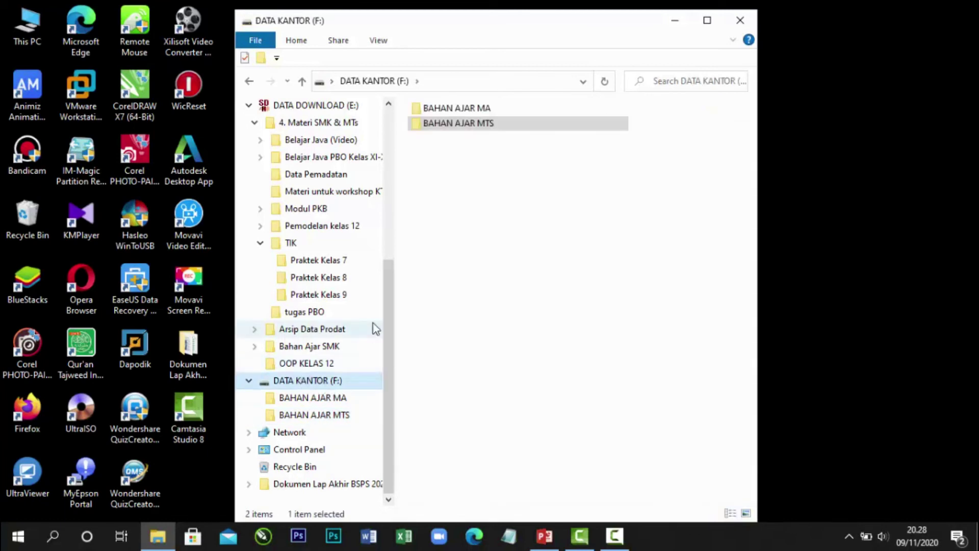
pyautogui.click(357, 105)
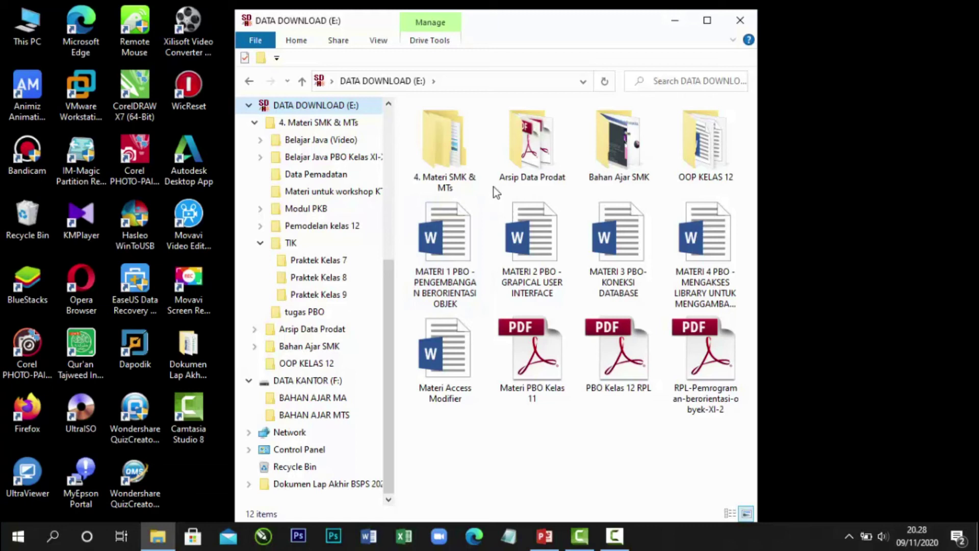
pyautogui.scroll(1, 383, 225)
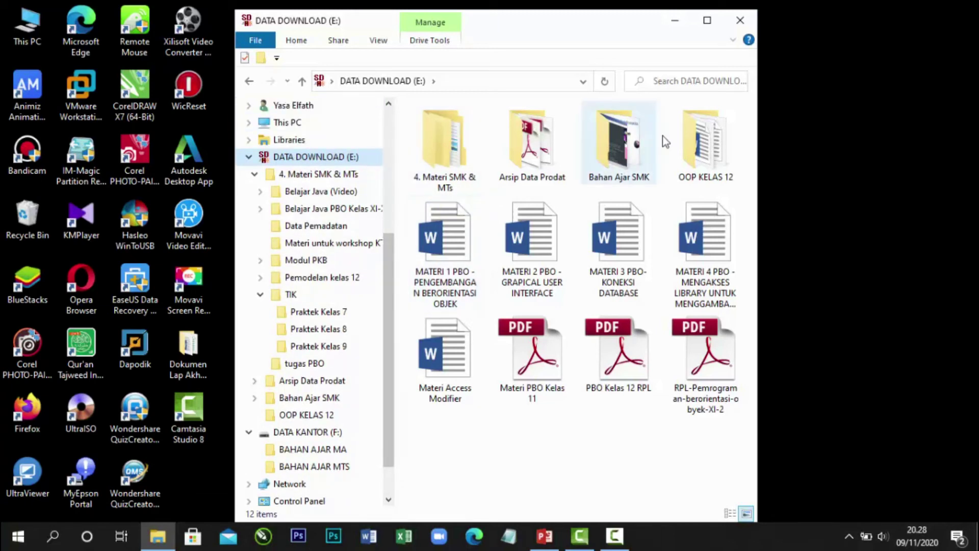
pyautogui.click(704, 80)
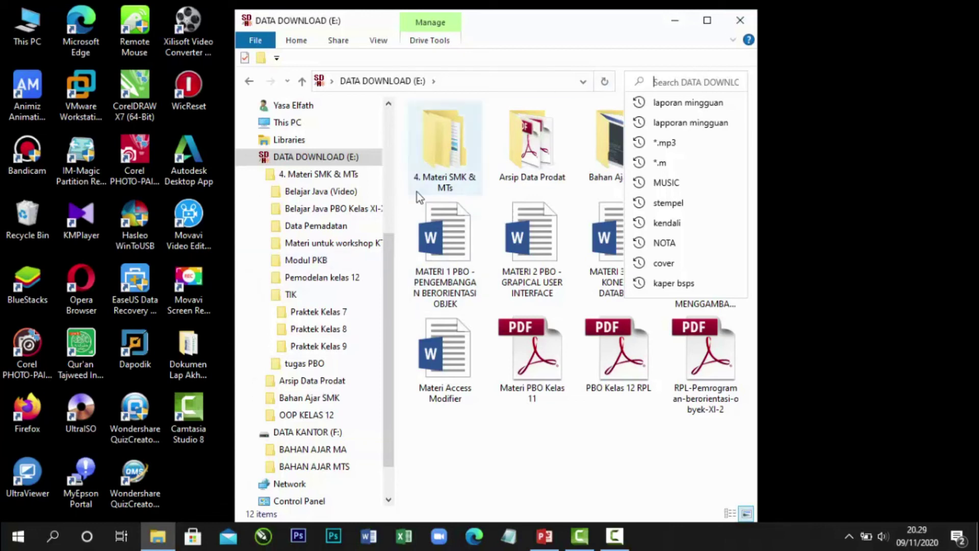
pyautogui.click(249, 124)
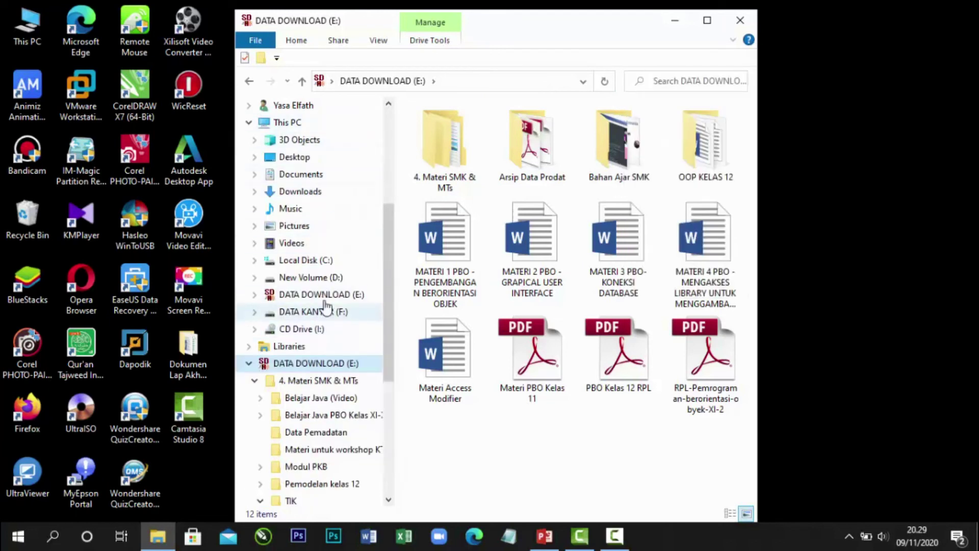
pyautogui.click(337, 278)
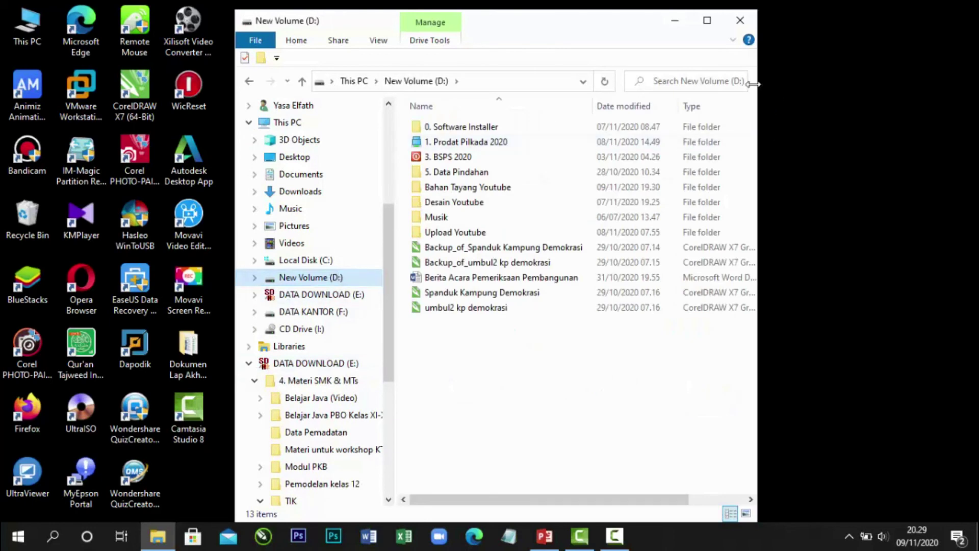
pyautogui.click(697, 82)
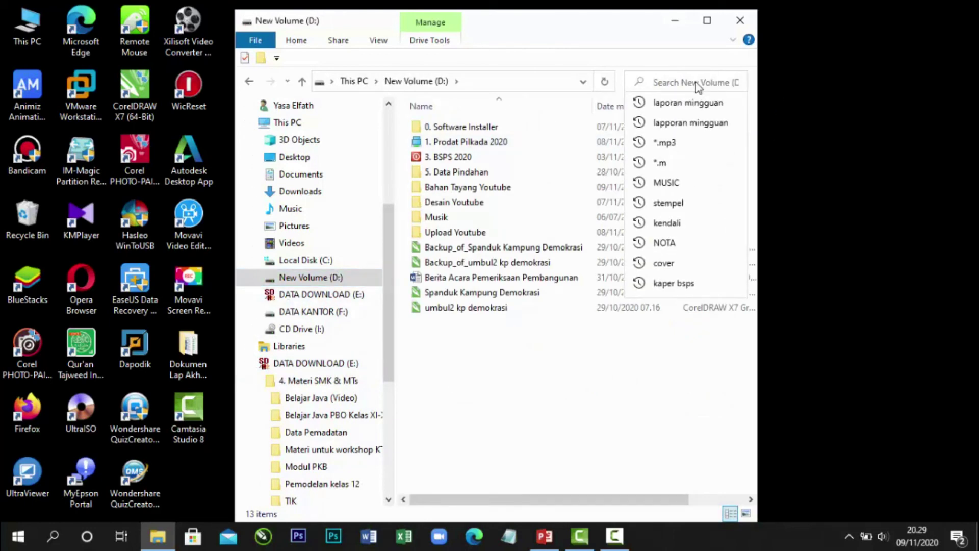
pyautogui.write('*.doc')
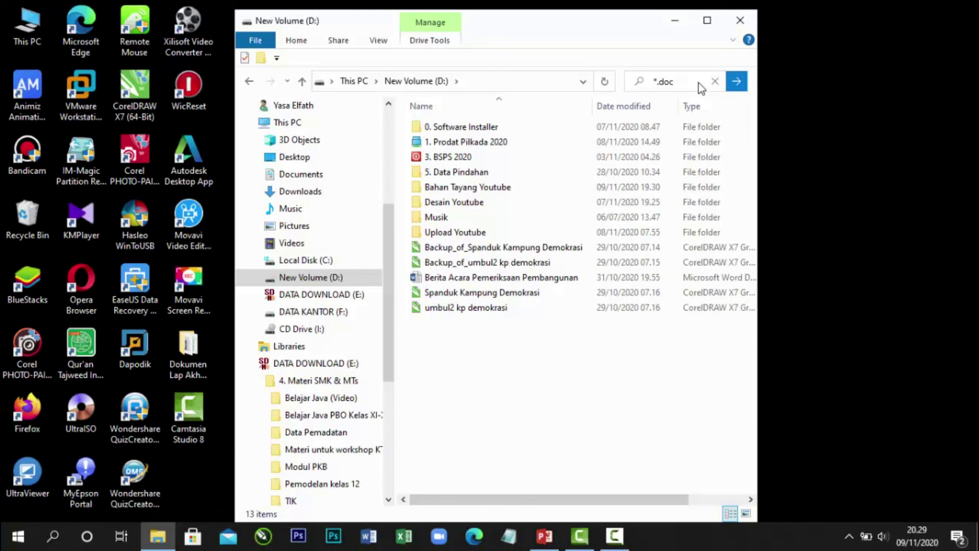
pyautogui.click(737, 84)
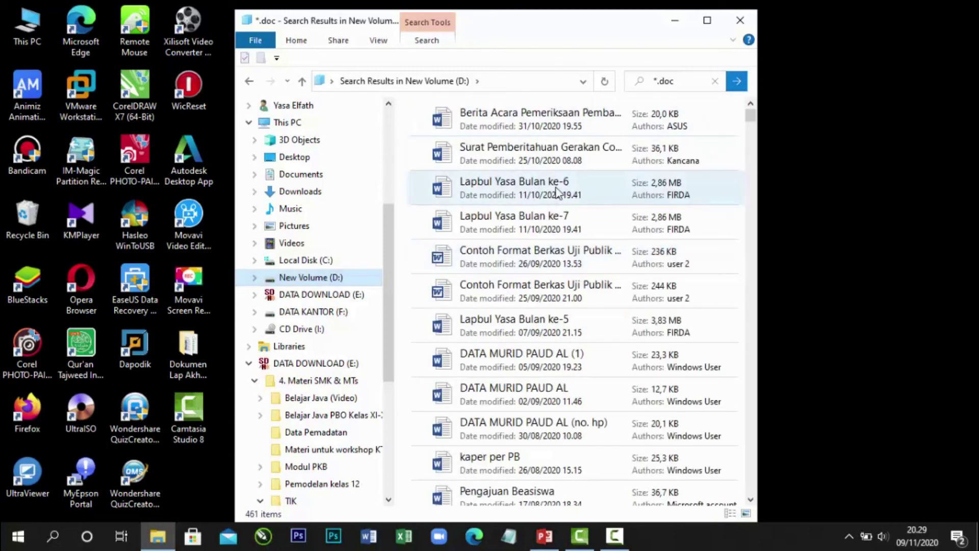
pyautogui.scroll(-20, 606, 356)
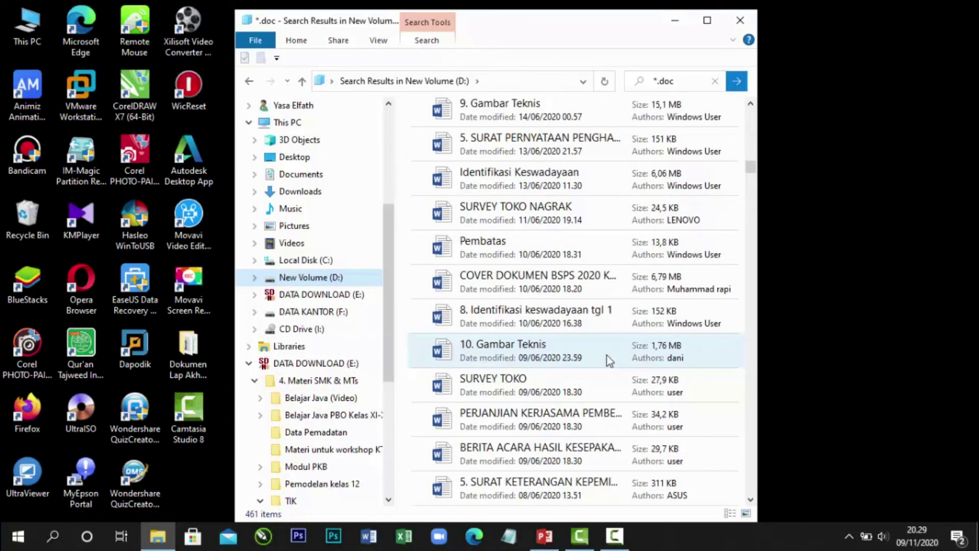
pyautogui.scroll(-5, 607, 356)
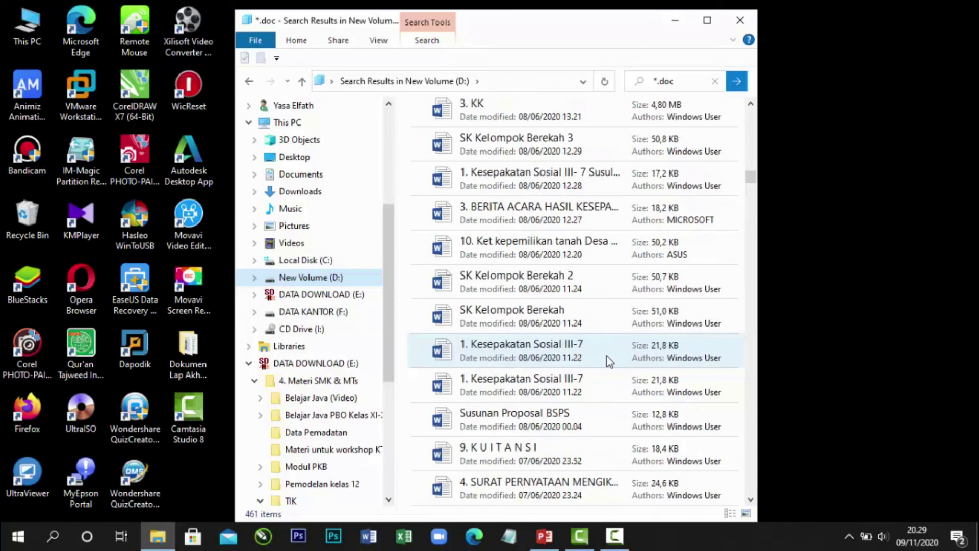
pyautogui.scroll(-3, 607, 356)
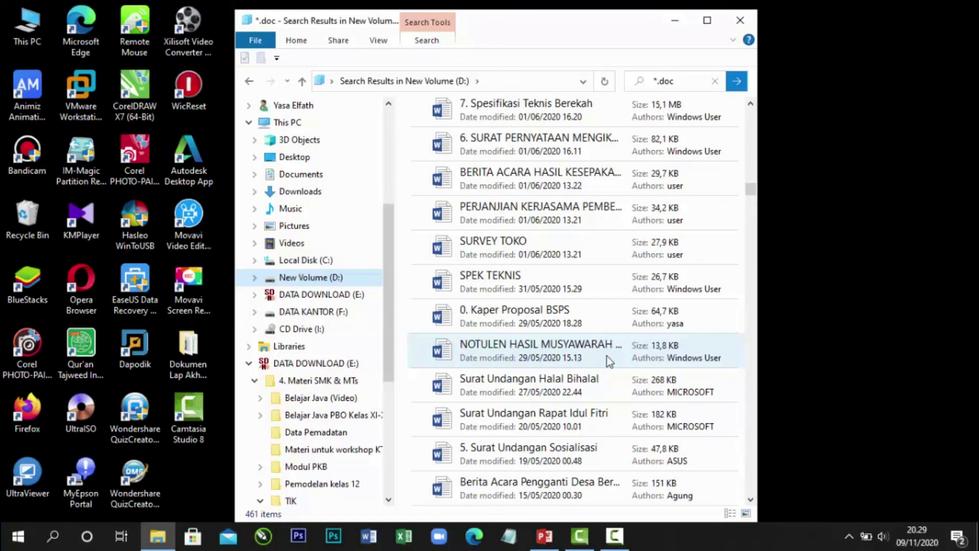
# Step: Change the New Volume (D:) search to *.xls to find Excel files and browse the results
pyautogui.click(684, 81)
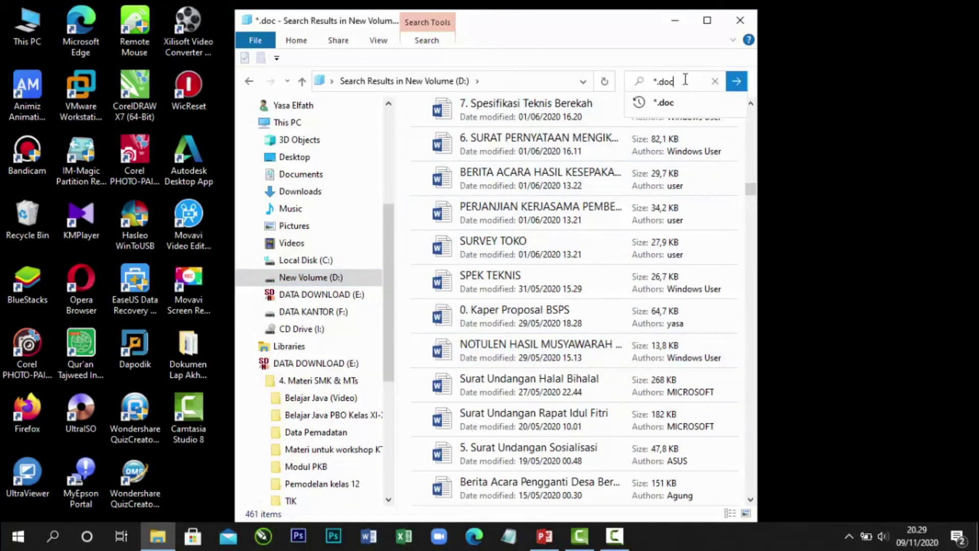
pyautogui.press('BackSpace')
pyautogui.press('BackSpace')
pyautogui.press('BackSpace')
pyautogui.write('xls')
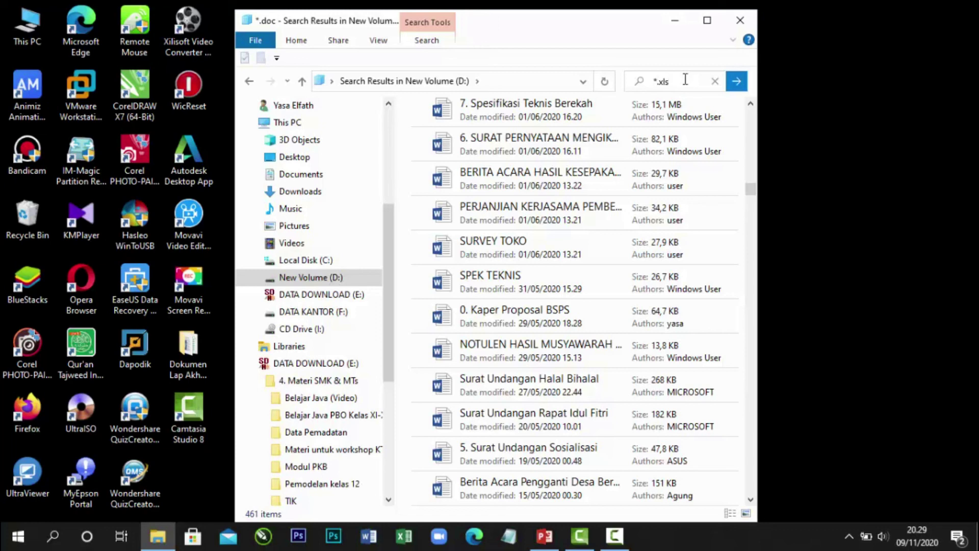
pyautogui.click(737, 80)
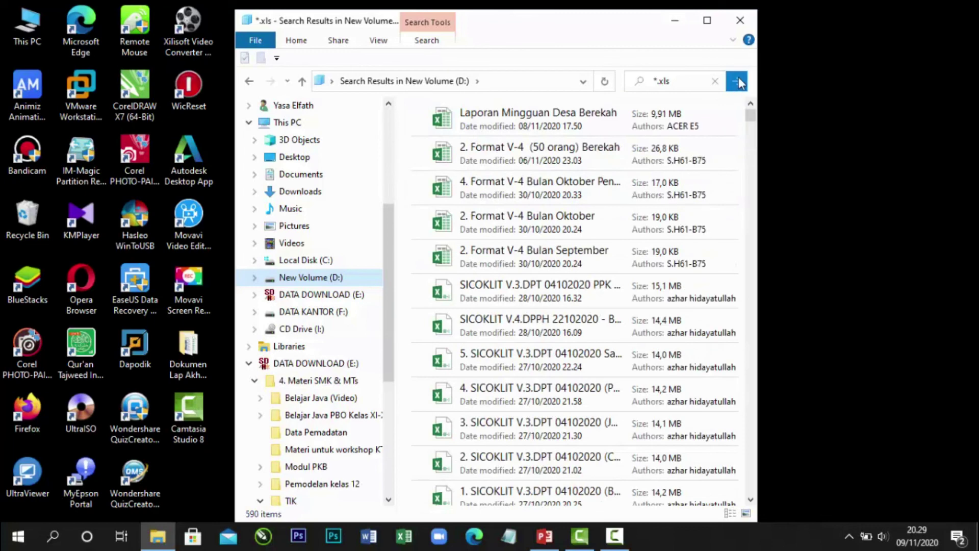
pyautogui.scroll(-10, 559, 300)
pyautogui.scroll(-15, 554, 317)
pyautogui.scroll(-12, 553, 346)
pyautogui.scroll(10, 555, 352)
# Step: Search New Volume (D:) by name for surat and browse the matching folders and files
pyautogui.click(677, 81)
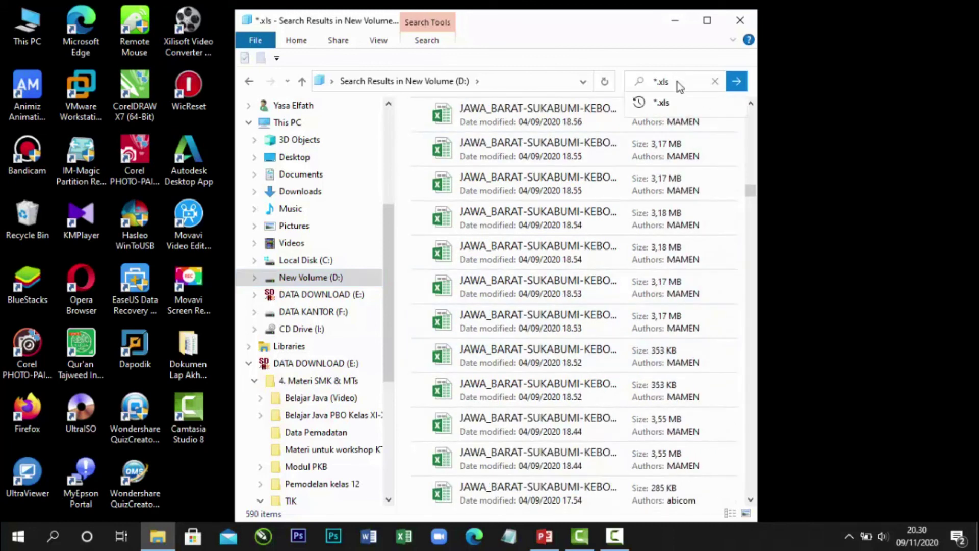
pyautogui.moveTo(677, 82); pyautogui.dragTo(647, 82)
pyautogui.press('BackSpace')
pyautogui.press('BackSpace')
pyautogui.press('BackSpace')
pyautogui.write('surat')
pyautogui.click(735, 84)
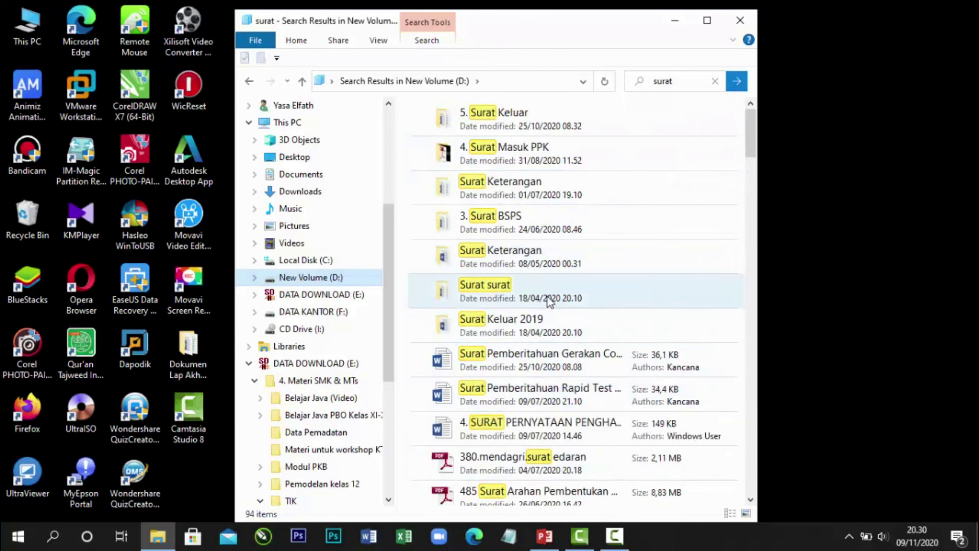
pyautogui.scroll(-5, 554, 359)
pyautogui.scroll(-8, 549, 359)
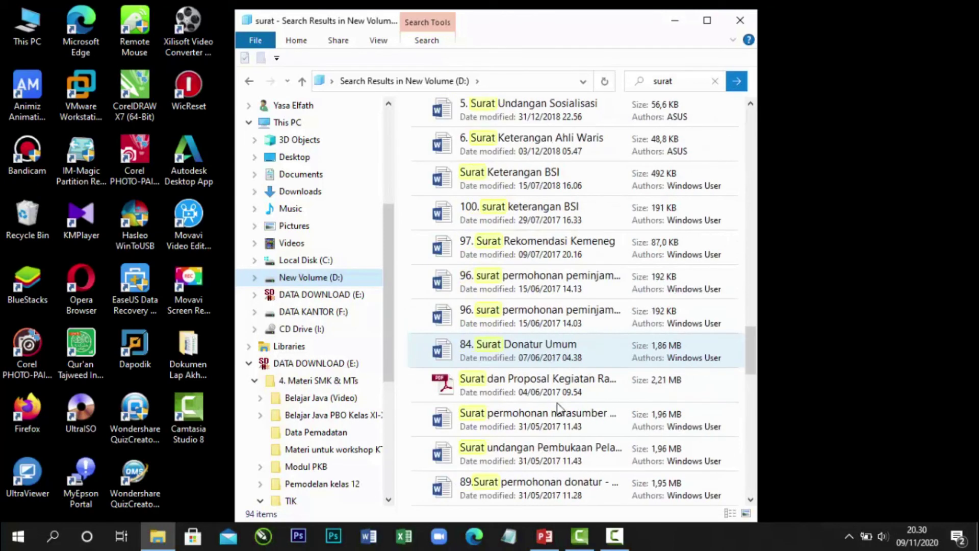
pyautogui.scroll(-9, 560, 411)
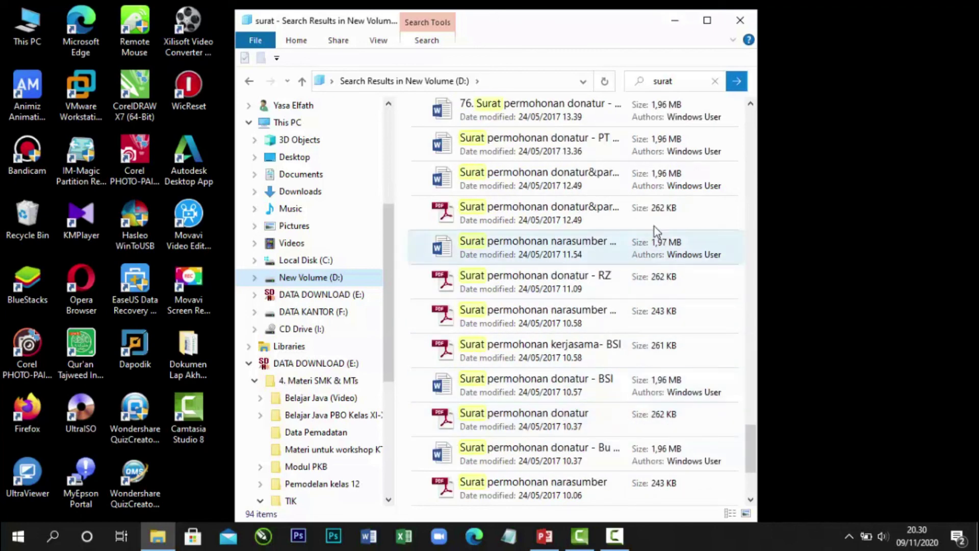
# Step: Narrow the New Volume (D:) search to surat permohonan narasumber, review the matches and close the window
pyautogui.click(687, 83)
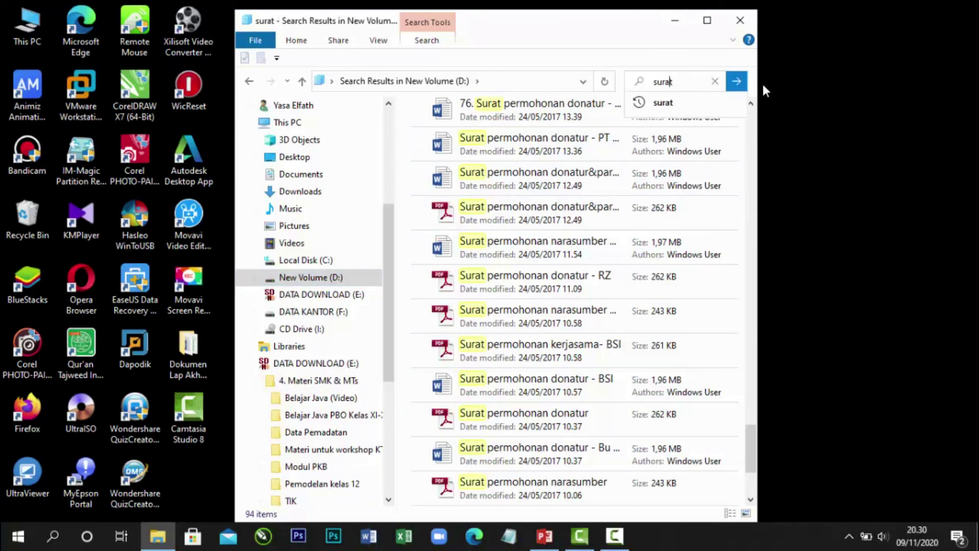
pyautogui.write('permoho')
pyautogui.write('nan nara')
pyautogui.write('sumber')
pyautogui.press('Return')
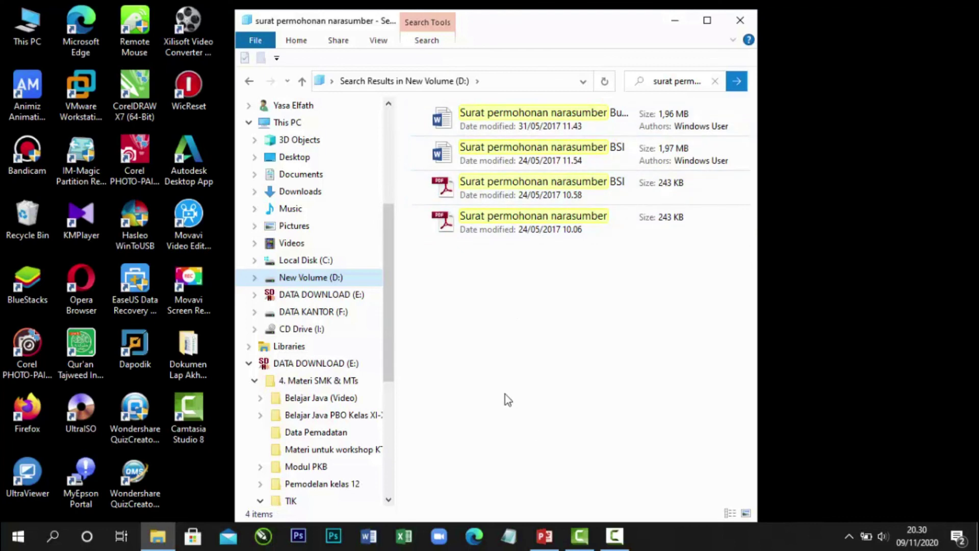
pyautogui.click(751, 20)
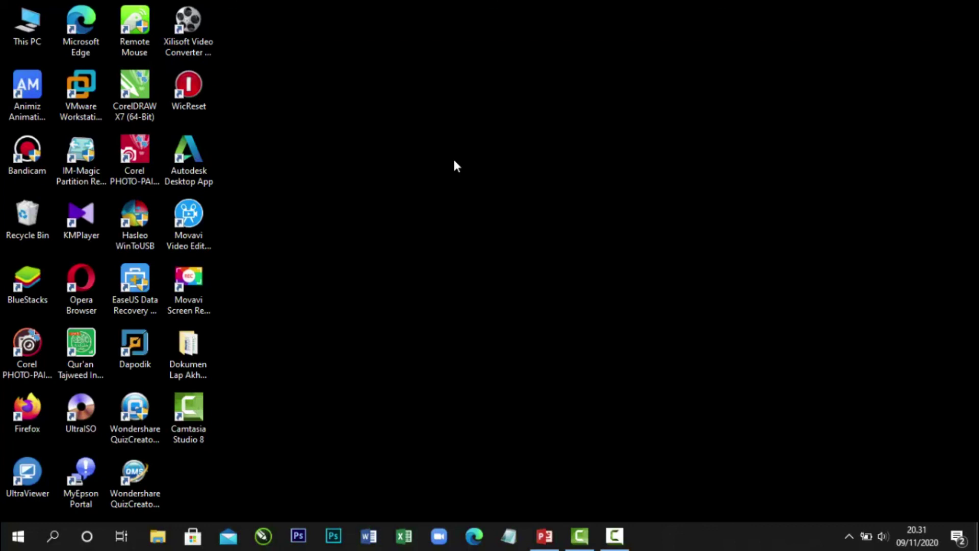
pyautogui.click(615, 544)
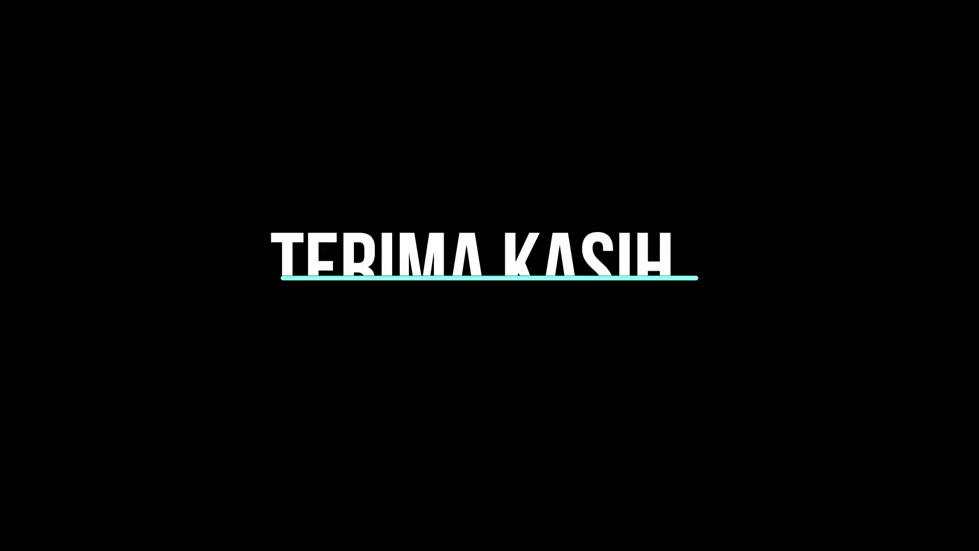